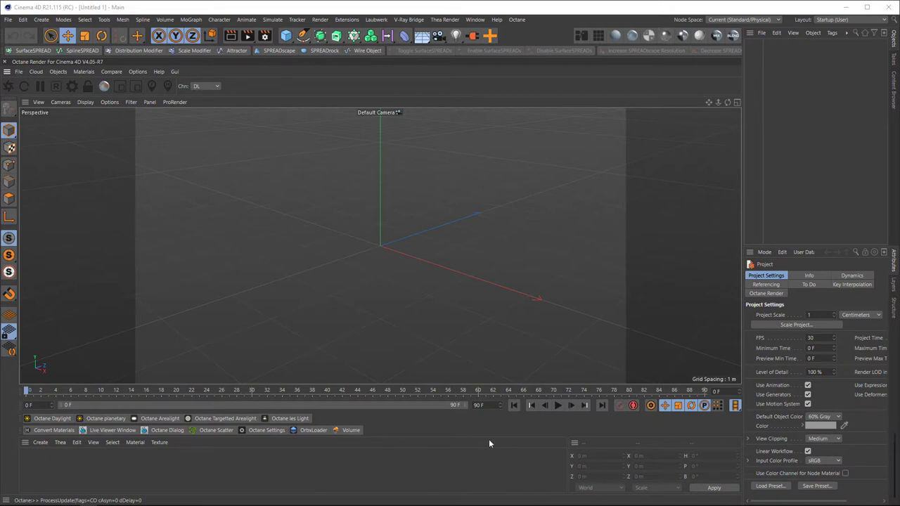
Open the Layout dropdown at the top right to see the available interface layouts
{"action": "left_click", "coordinate": [842, 21]}
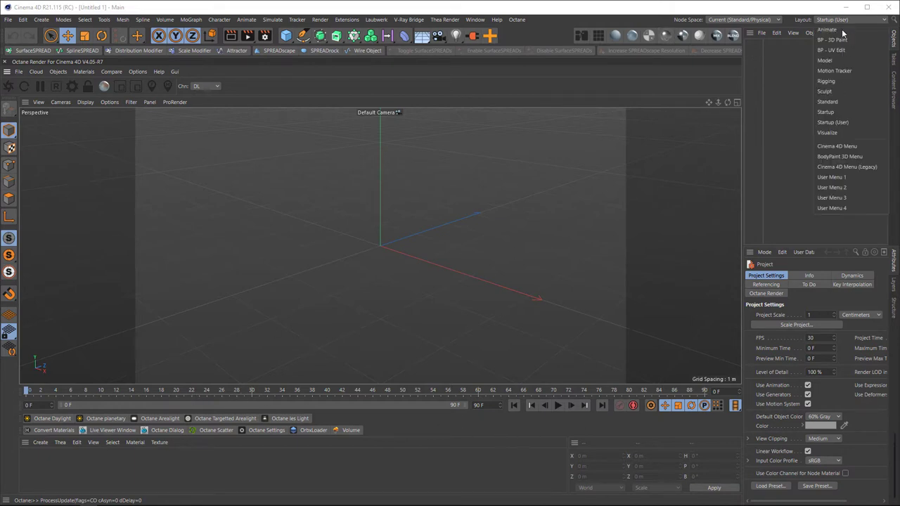
Switch to the Startup layout, then restore and re-maximize the main window
{"action": "left_click", "coordinate": [833, 112]}
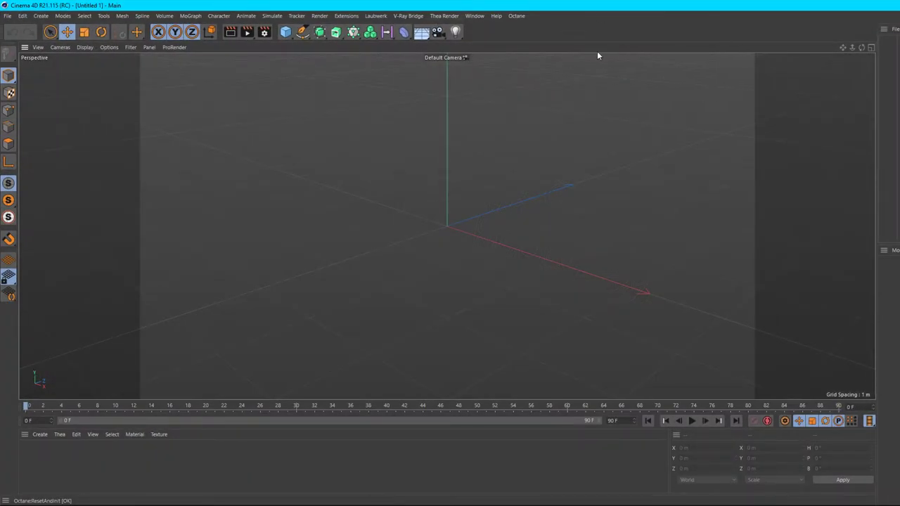
{"action": "double_click", "coordinate": [471, 8]}
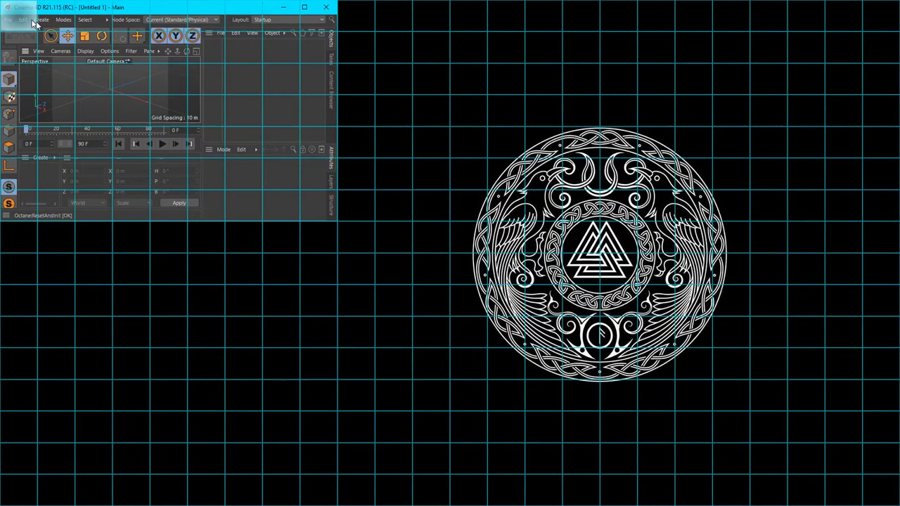
{"action": "double_click", "coordinate": [32, 8]}
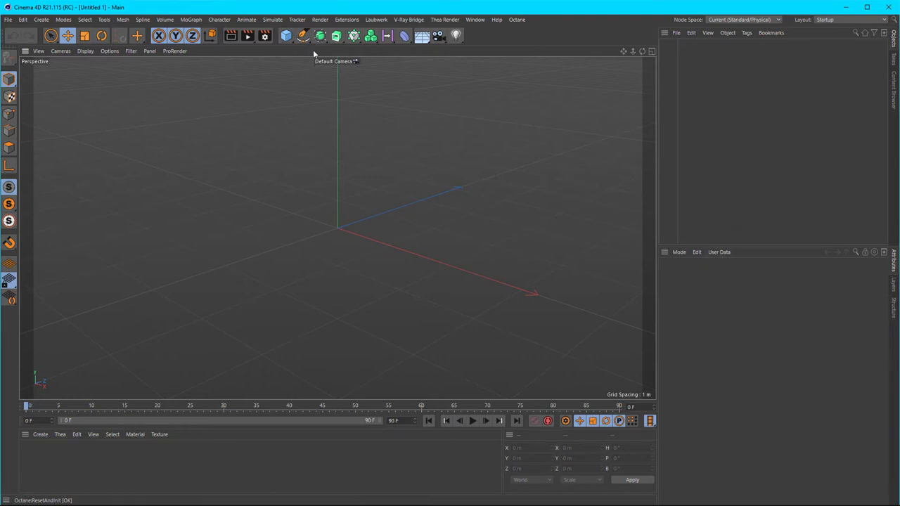
{"action": "left_click", "coordinate": [521, 21]}
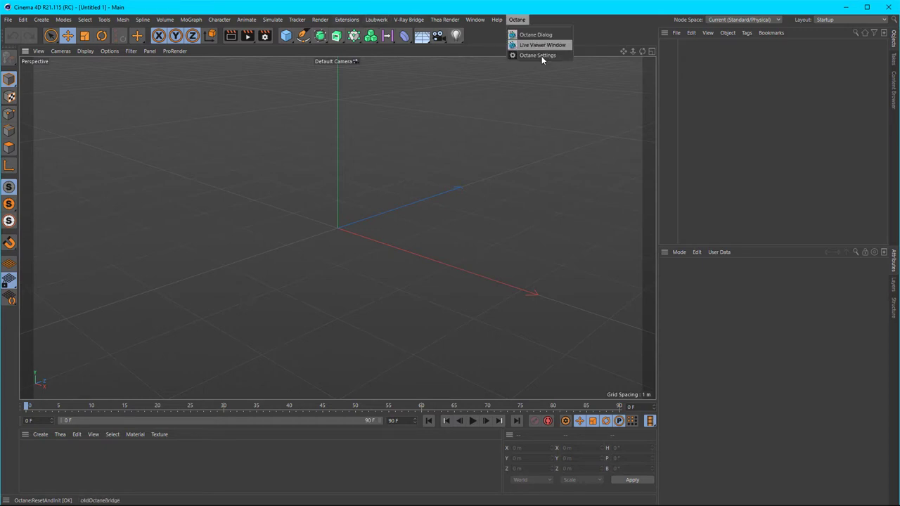
{"action": "left_click", "coordinate": [560, 45]}
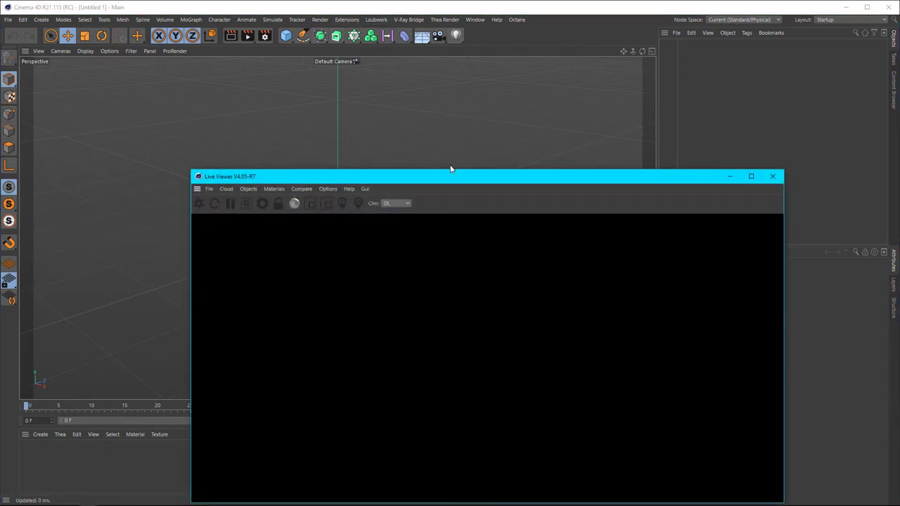
{"action": "left_click_drag", "start_coordinate": [451, 171], "coordinate": [487, 68]}
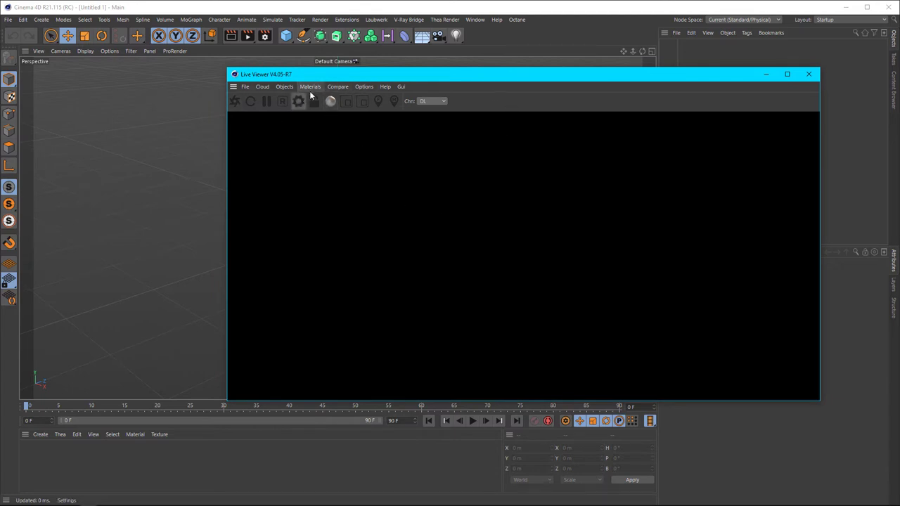
{"action": "left_click", "coordinate": [809, 73]}
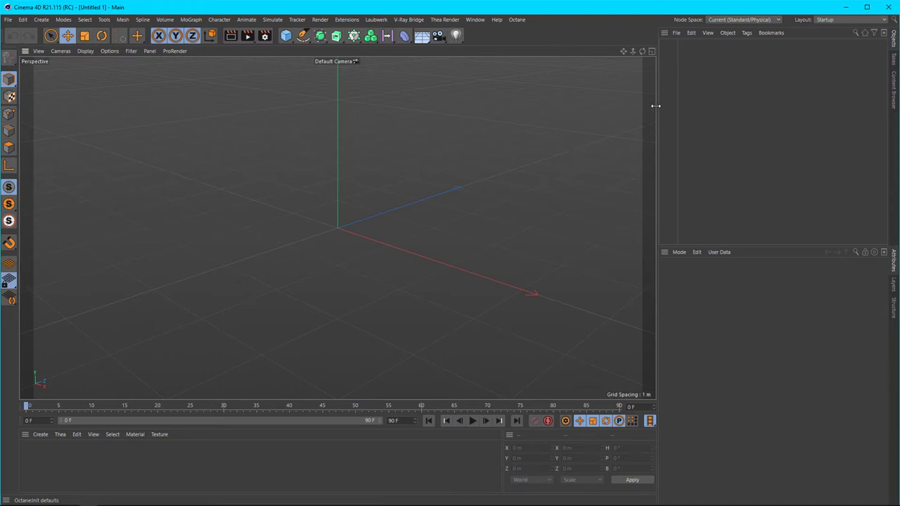
Enlarge the viewport by narrowing the right-hand panels and material area, then bring up the main palette's options
{"action": "left_click_drag", "start_coordinate": [685, 105], "coordinate": [789, 109]}
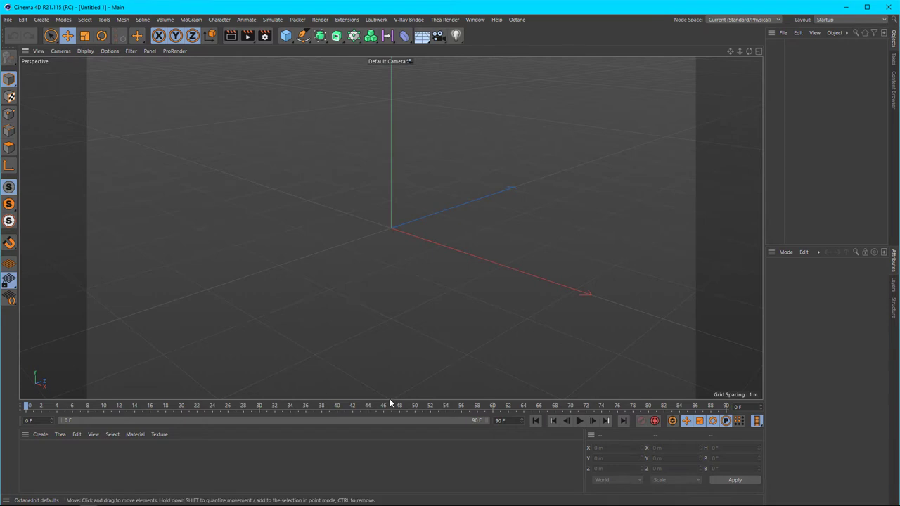
{"action": "left_click_drag", "start_coordinate": [391, 399], "coordinate": [391, 407]}
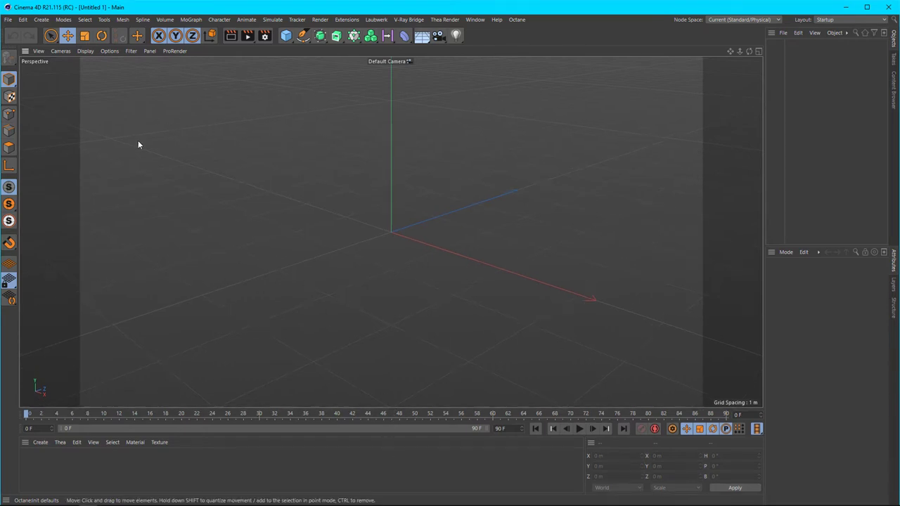
{"action": "right_click", "coordinate": [520, 36]}
{"action": "key", "text": "Escape"}
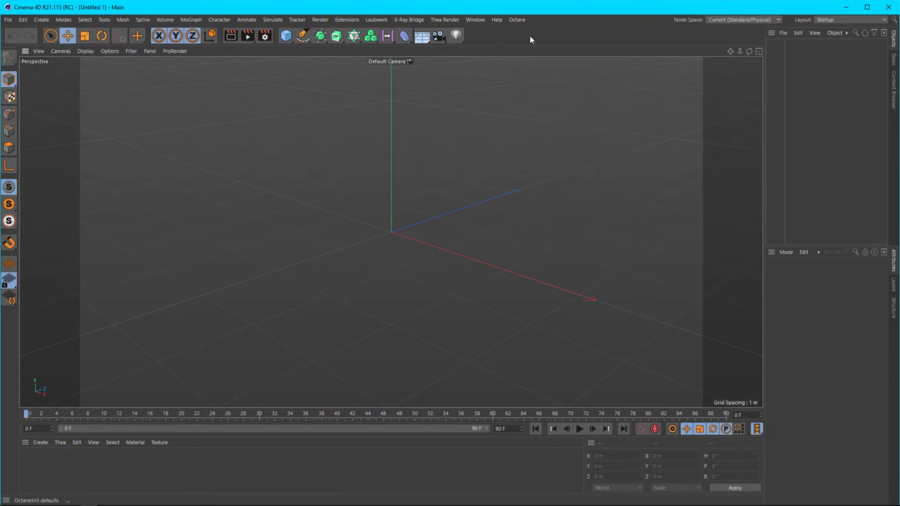
{"action": "right_click", "coordinate": [497, 41]}
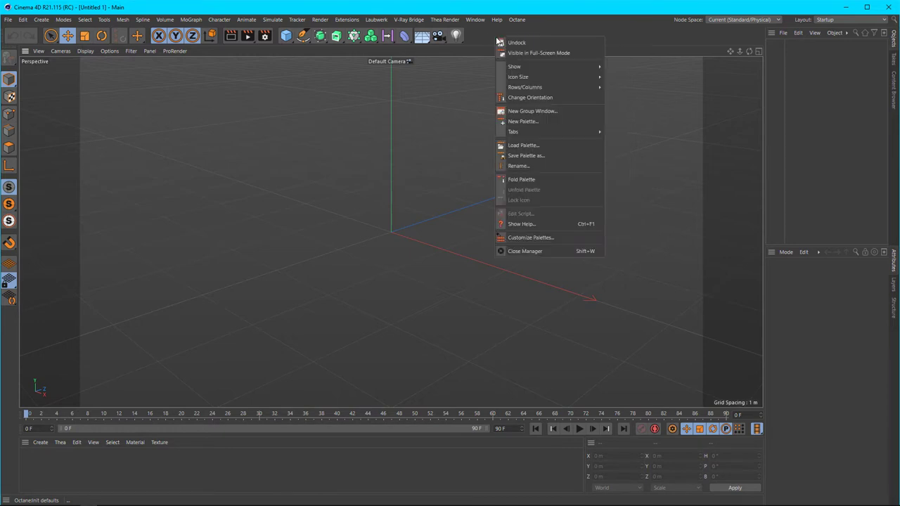
{"action": "left_click", "coordinate": [547, 237]}
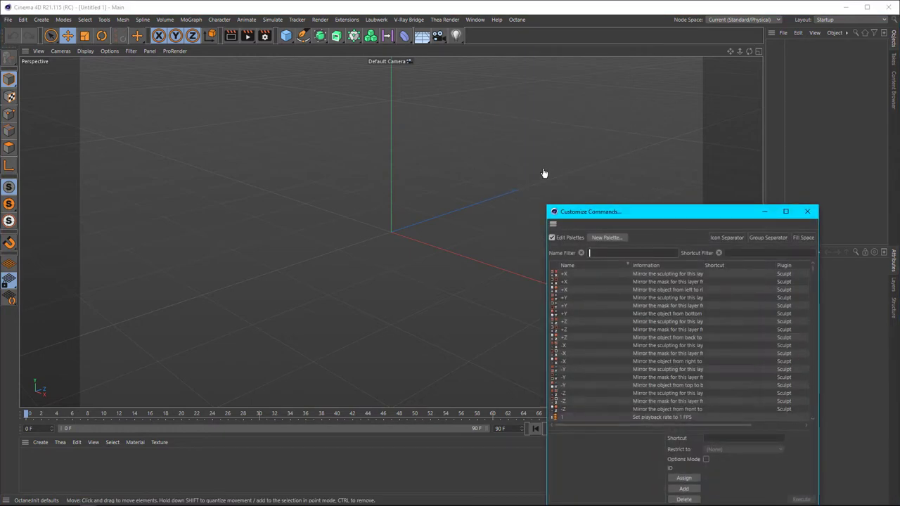
{"action": "left_click_drag", "start_coordinate": [623, 212], "coordinate": [514, 87]}
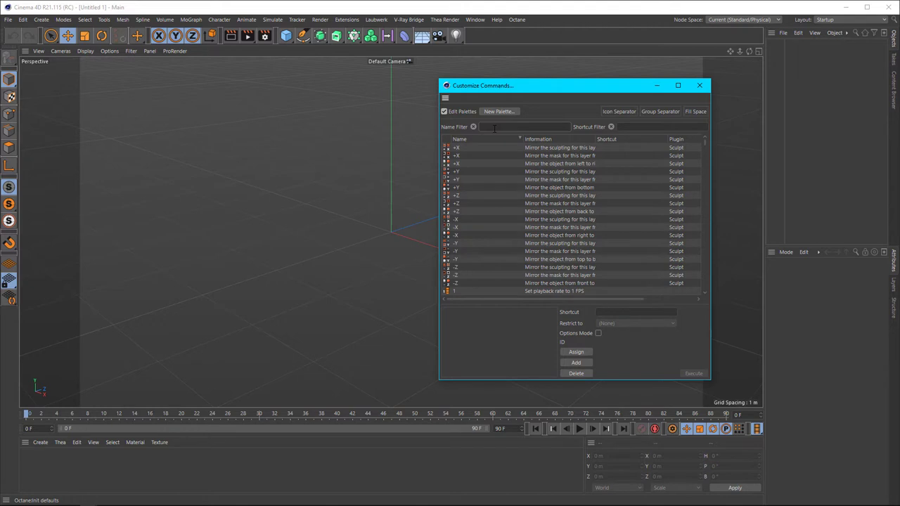
{"action": "type", "text": "Octane"}
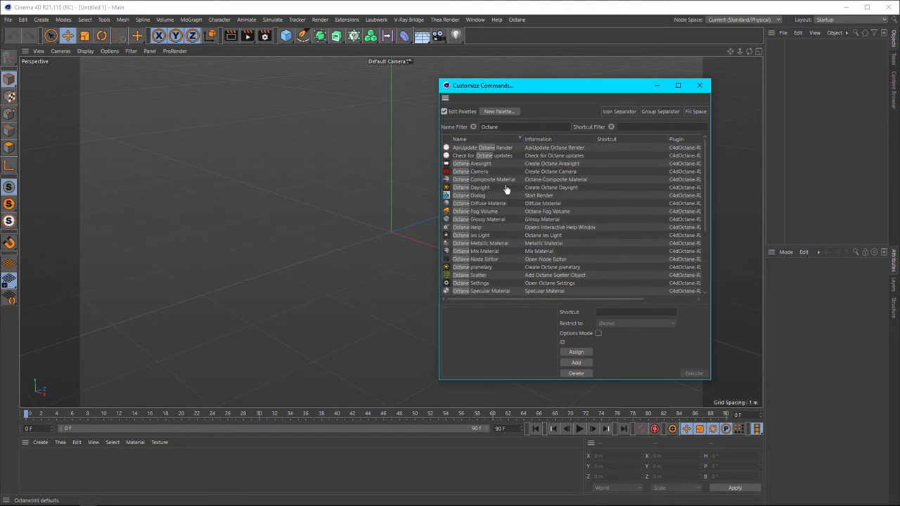
{"action": "scroll", "coordinate": [489, 205], "scroll_direction": "down", "scroll_amount": 5}
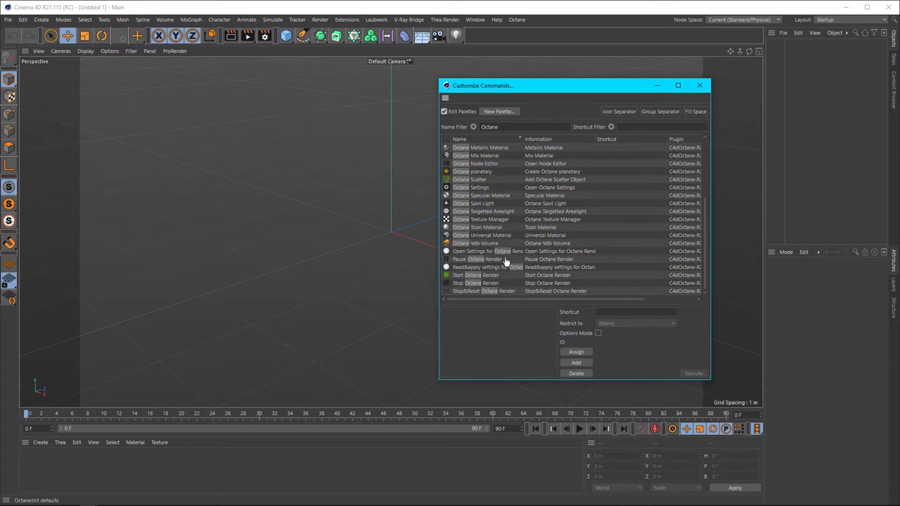
{"action": "scroll", "coordinate": [504, 262], "scroll_direction": "up", "scroll_amount": 5}
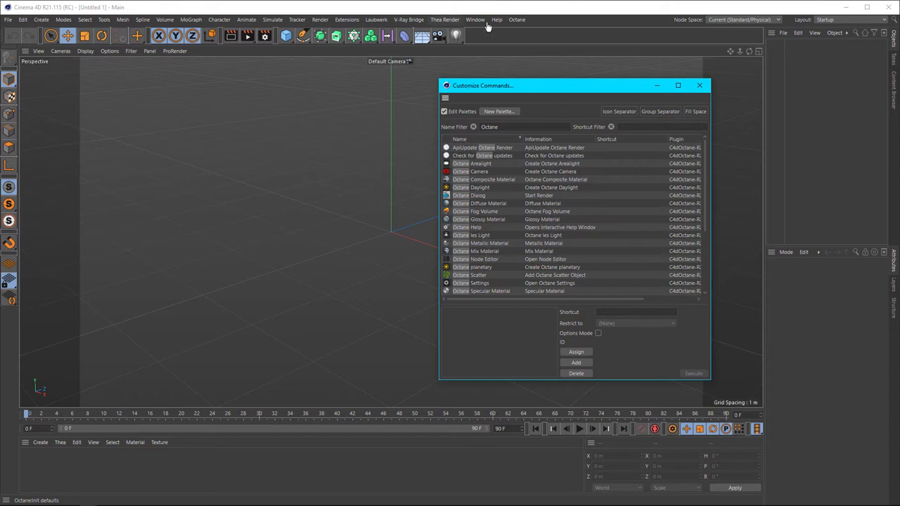
Create a New Palette from the material manager's options and dock it above the material manager
{"action": "left_click", "coordinate": [699, 85]}
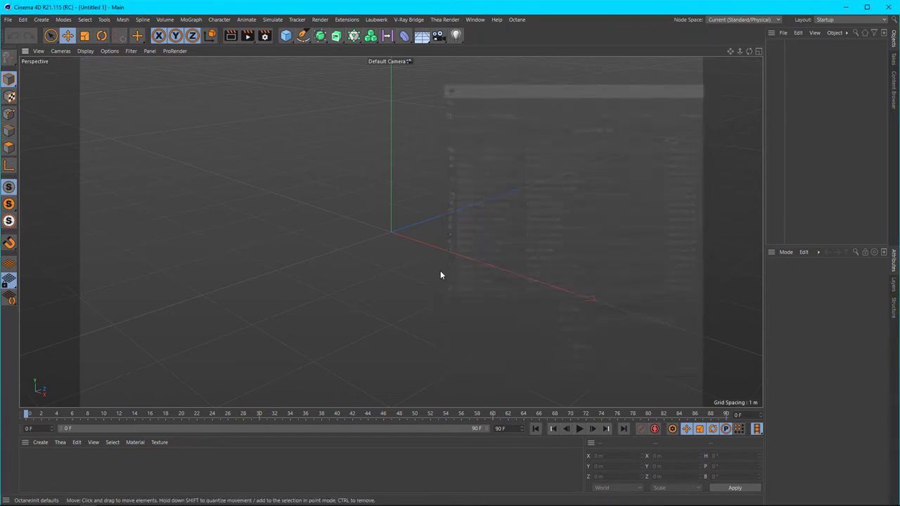
{"action": "right_click", "coordinate": [197, 444]}
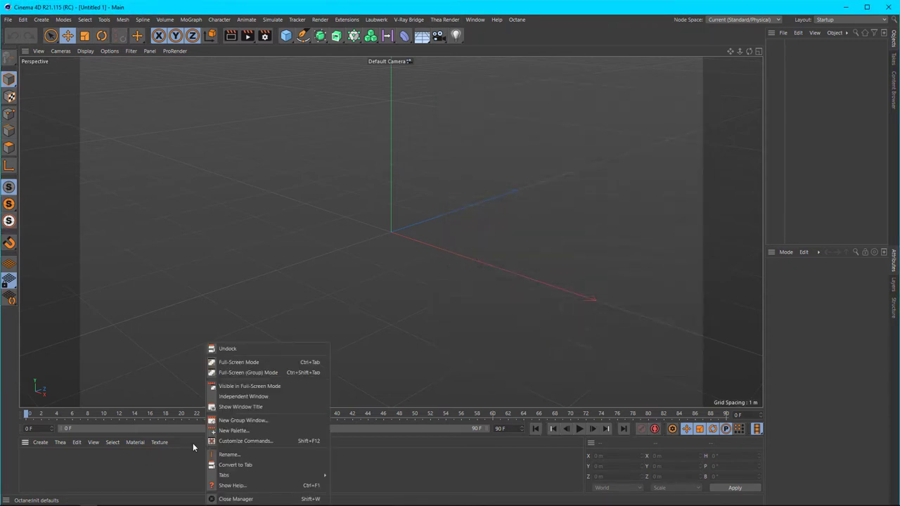
{"action": "mouse_move", "coordinate": [269, 475]}
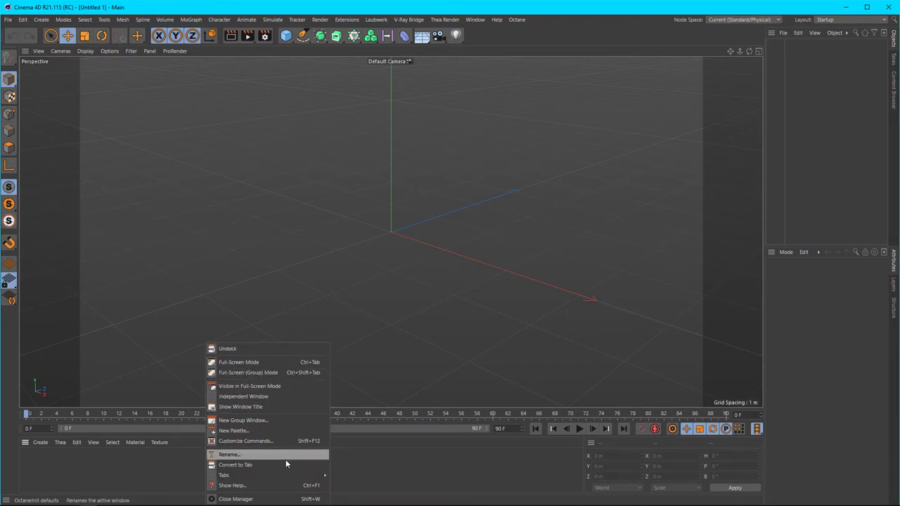
{"action": "left_click", "coordinate": [256, 430]}
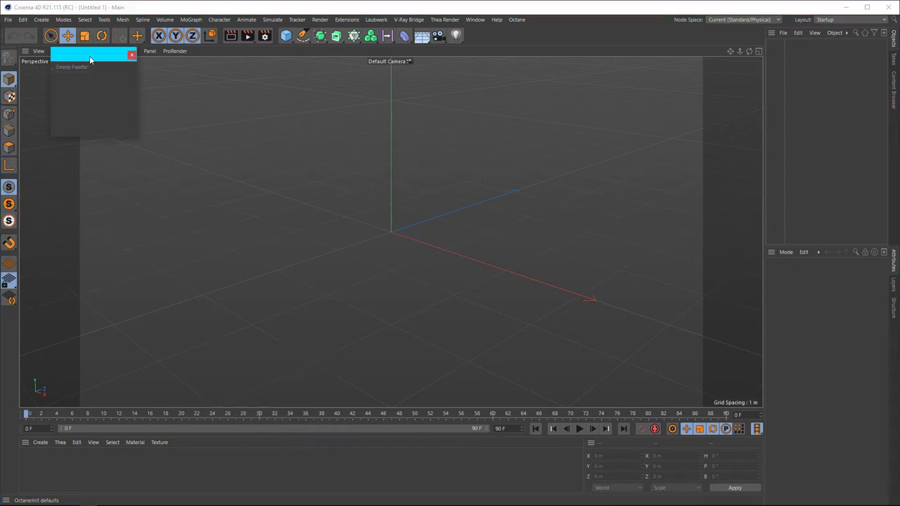
{"action": "left_click_drag", "start_coordinate": [90, 56], "coordinate": [361, 121]}
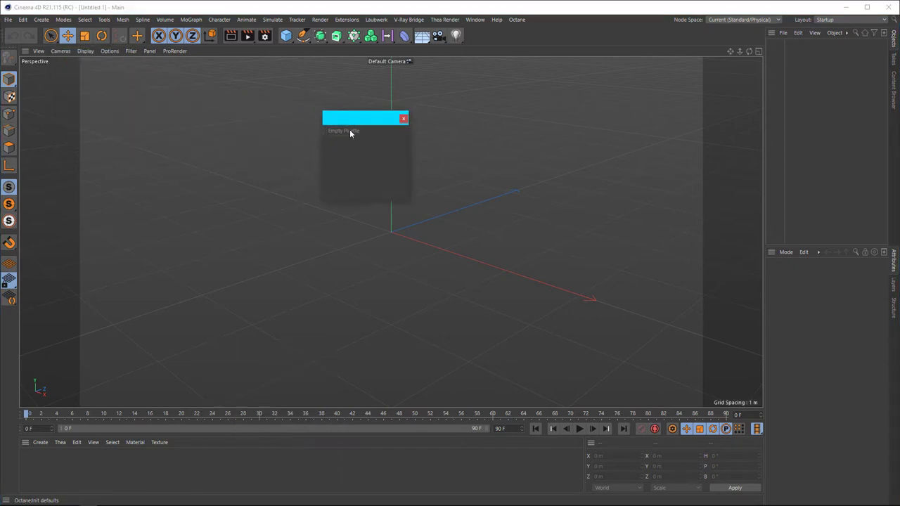
{"action": "left_click_drag", "start_coordinate": [54, 459], "coordinate": [28, 445]}
{"action": "right_click", "coordinate": [39, 444]}
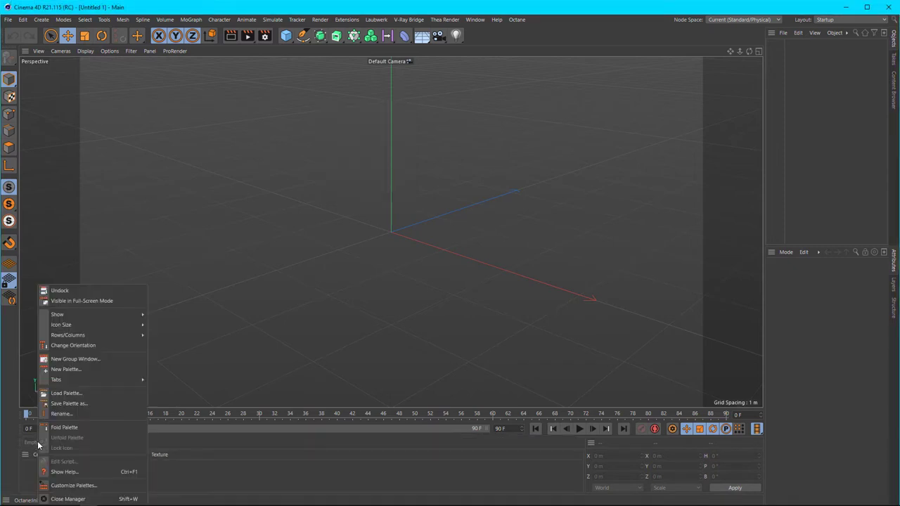
Filter Customize Commands by 'Octane' and drag Octane Diffuse Material into the empty palette
{"action": "left_click", "coordinate": [107, 485]}
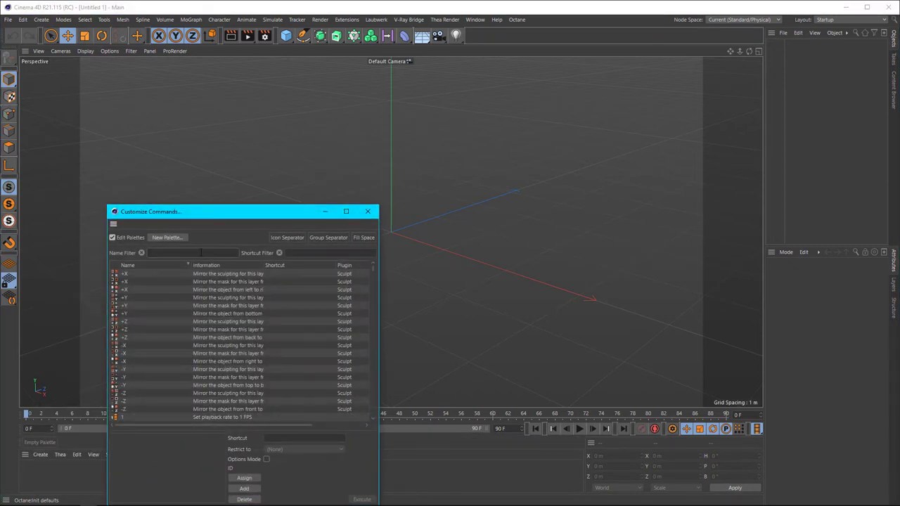
{"action": "type", "text": "Octane"}
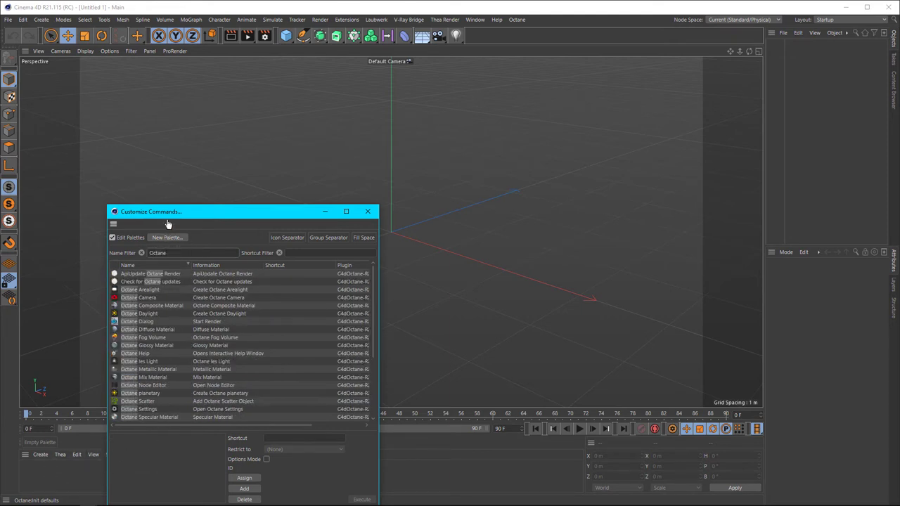
{"action": "left_click_drag", "start_coordinate": [191, 214], "coordinate": [346, 172]}
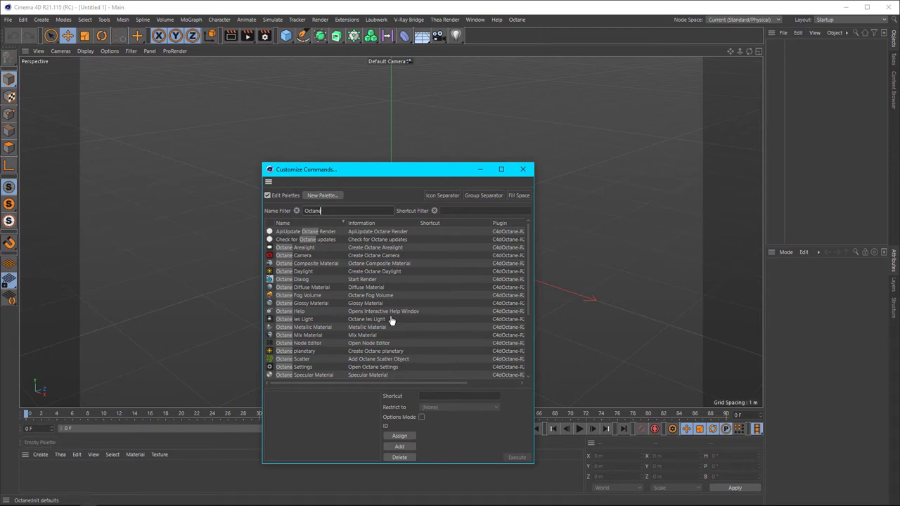
{"action": "scroll", "coordinate": [303, 335], "scroll_direction": "down", "scroll_amount": 3}
{"action": "scroll", "coordinate": [304, 341], "scroll_direction": "up", "scroll_amount": 3}
{"action": "left_click_drag", "start_coordinate": [318, 288], "coordinate": [31, 448]}
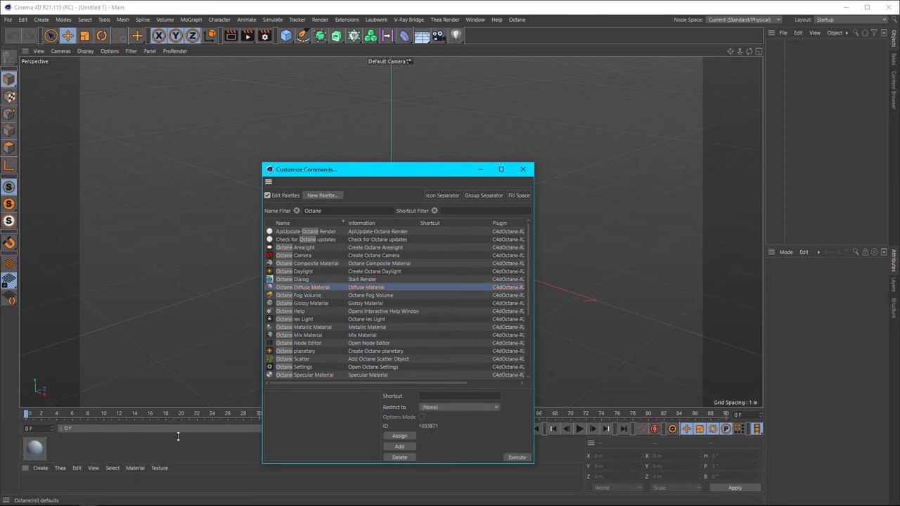
{"action": "scroll", "coordinate": [336, 285], "scroll_direction": "down", "scroll_amount": 3}
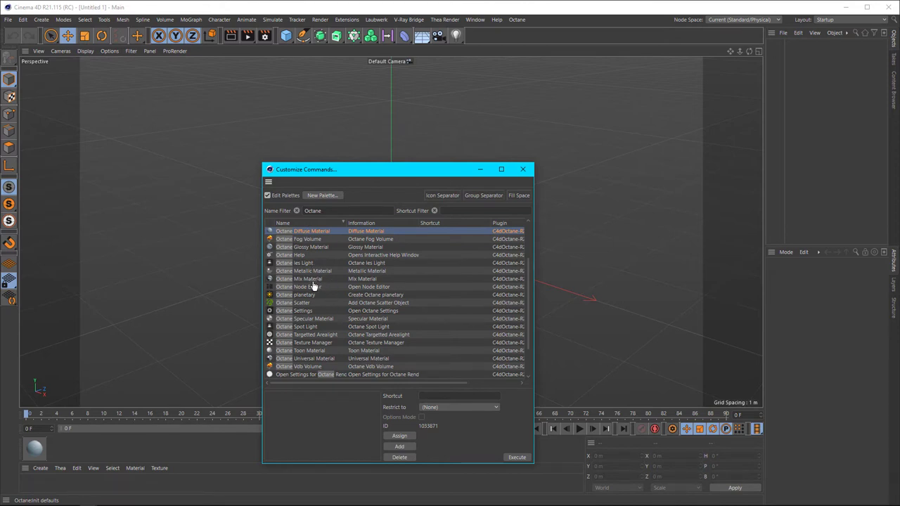
Add the Octane Specular Material command to the material palette
{"action": "left_click", "coordinate": [318, 247]}
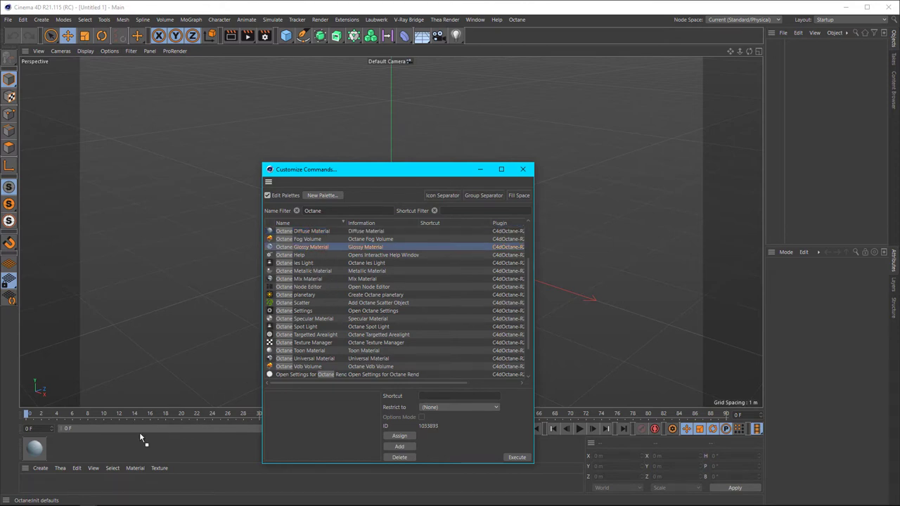
{"action": "double_click", "coordinate": [55, 447]}
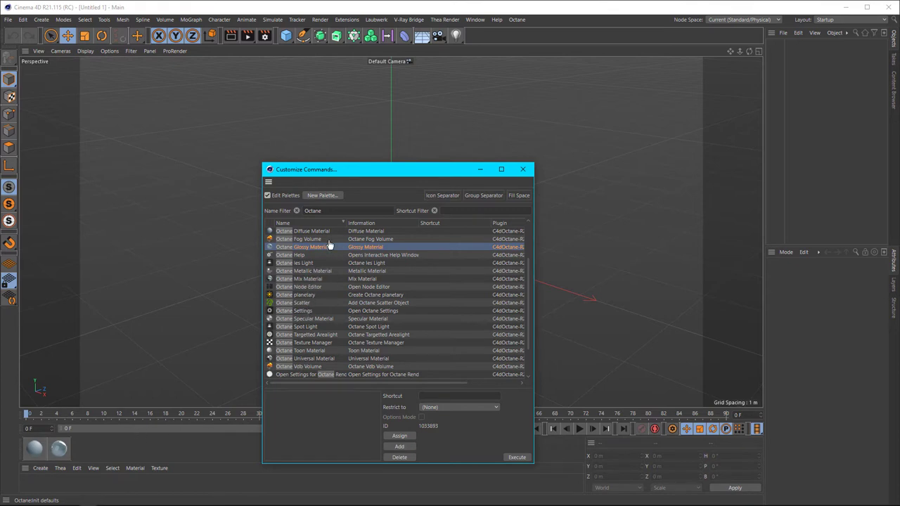
{"action": "scroll", "coordinate": [316, 335], "scroll_direction": "up", "scroll_amount": 3}
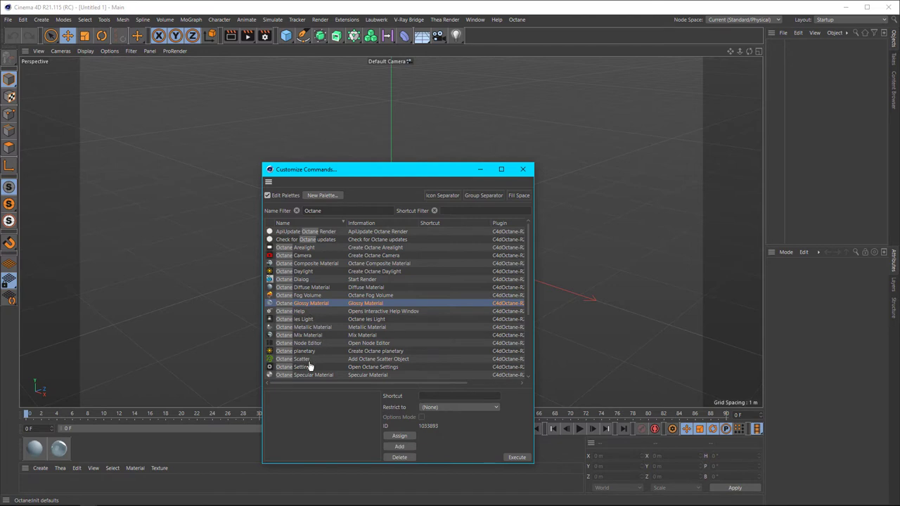
{"action": "scroll", "coordinate": [309, 372], "scroll_direction": "down", "scroll_amount": 3}
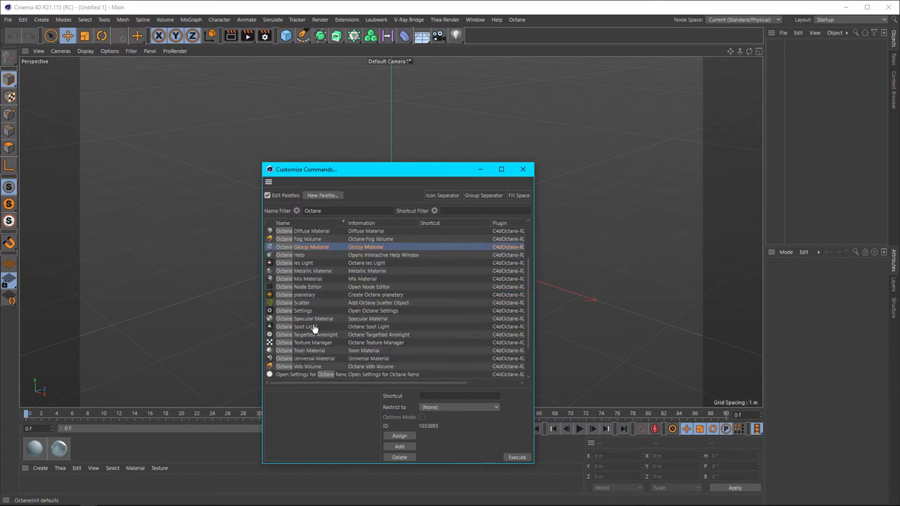
{"action": "left_click", "coordinate": [316, 321]}
{"action": "left_click_drag", "start_coordinate": [94, 437], "coordinate": [74, 454]}
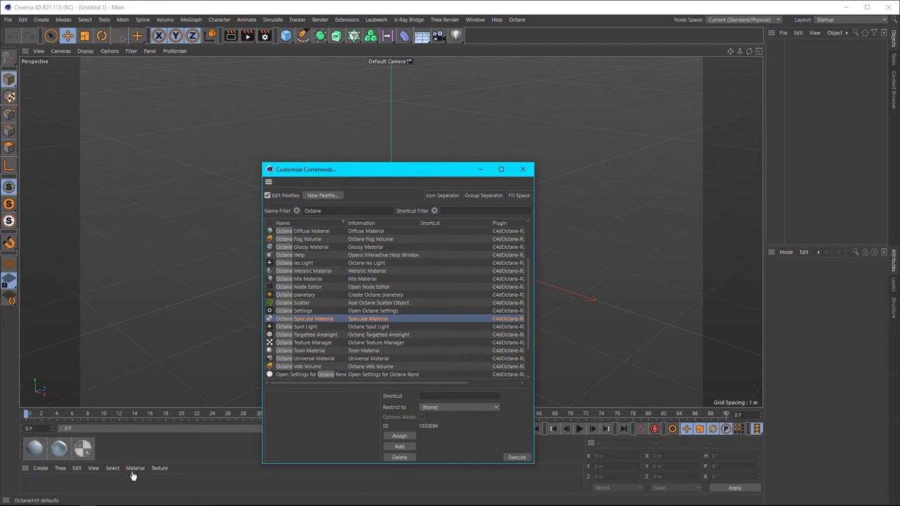
Add the Octane Node Editor command at the start of the palette
{"action": "scroll", "coordinate": [312, 337], "scroll_direction": "down", "scroll_amount": 2}
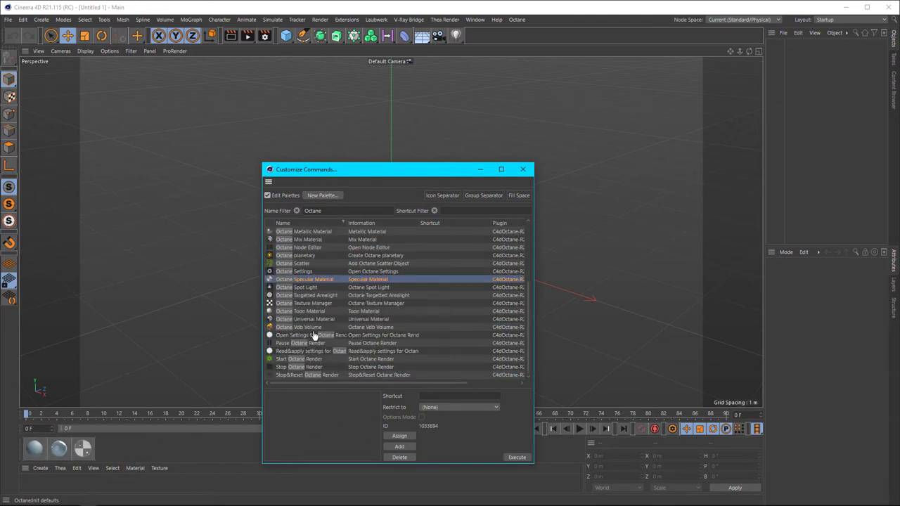
{"action": "scroll", "coordinate": [314, 355], "scroll_direction": "up", "scroll_amount": 5}
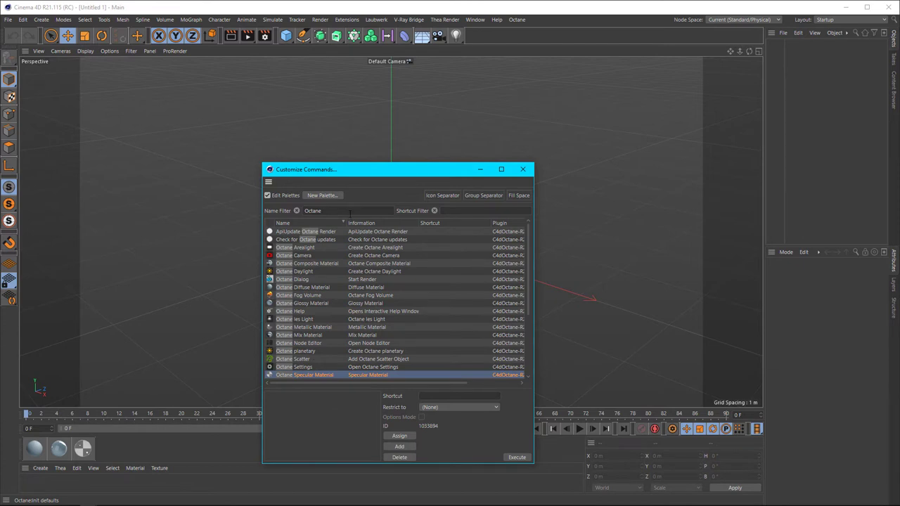
{"action": "left_click", "coordinate": [316, 344]}
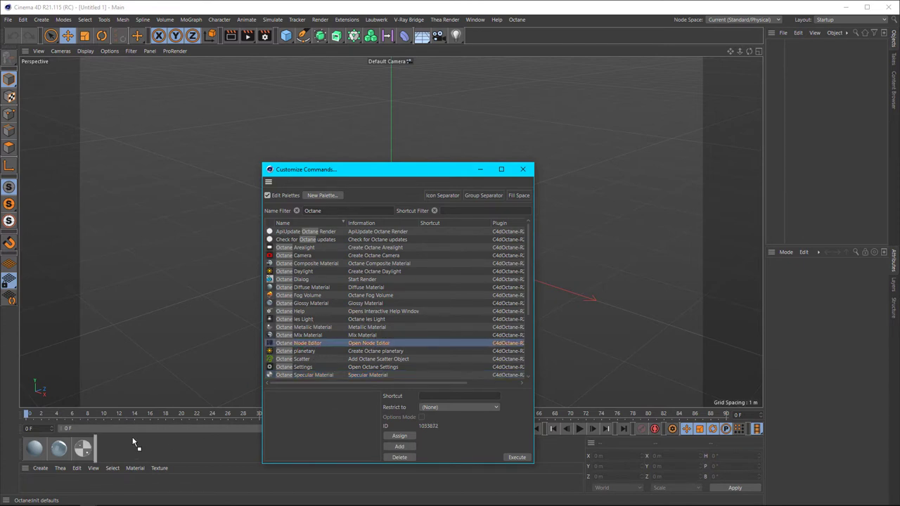
{"action": "left_click_drag", "start_coordinate": [39, 459], "coordinate": [28, 457]}
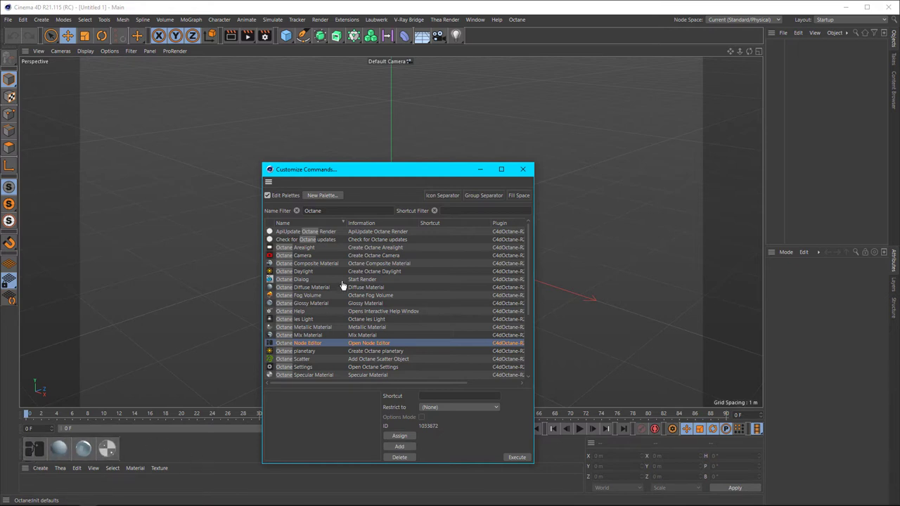
{"action": "double_click", "coordinate": [365, 211]}
Filter commands by 'Live', add Open LiveDB to the palette, and close Customize Commands
{"action": "type", "text": "Live"}
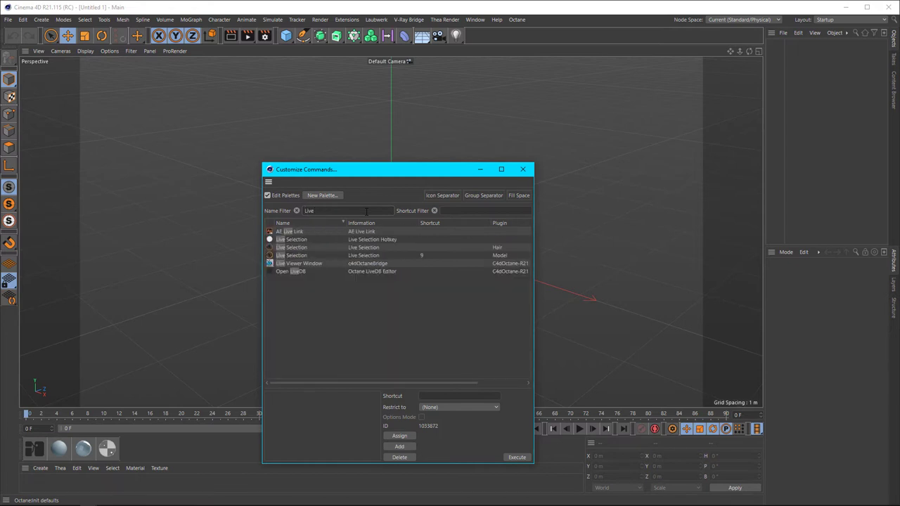
{"action": "left_click", "coordinate": [305, 273]}
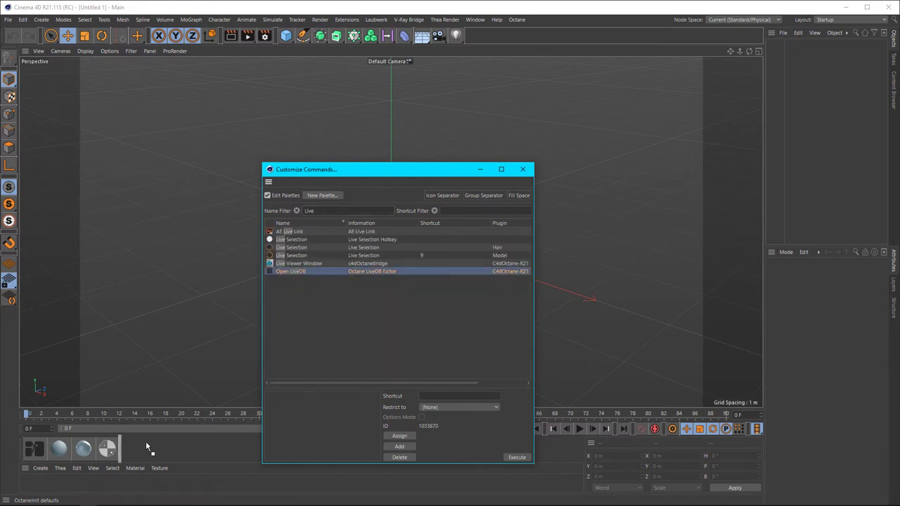
{"action": "left_click_drag", "start_coordinate": [46, 454], "coordinate": [51, 455]}
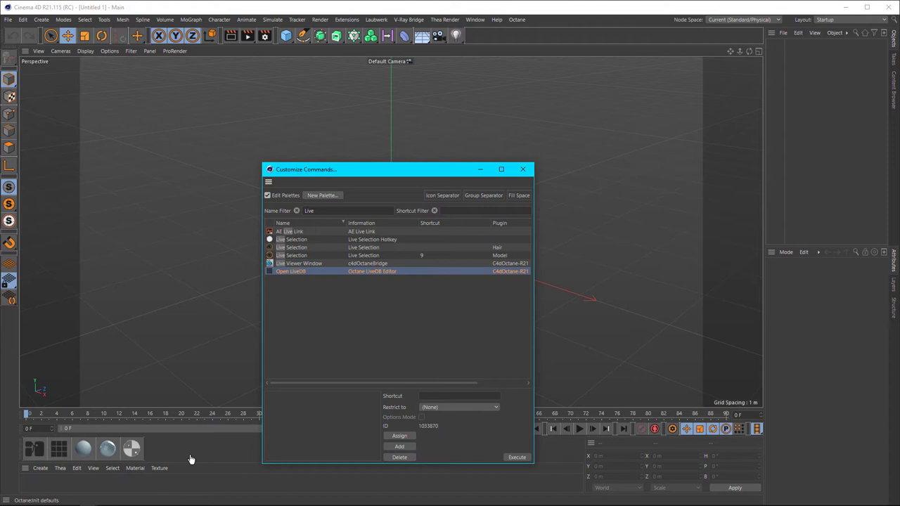
{"action": "left_click", "coordinate": [523, 171]}
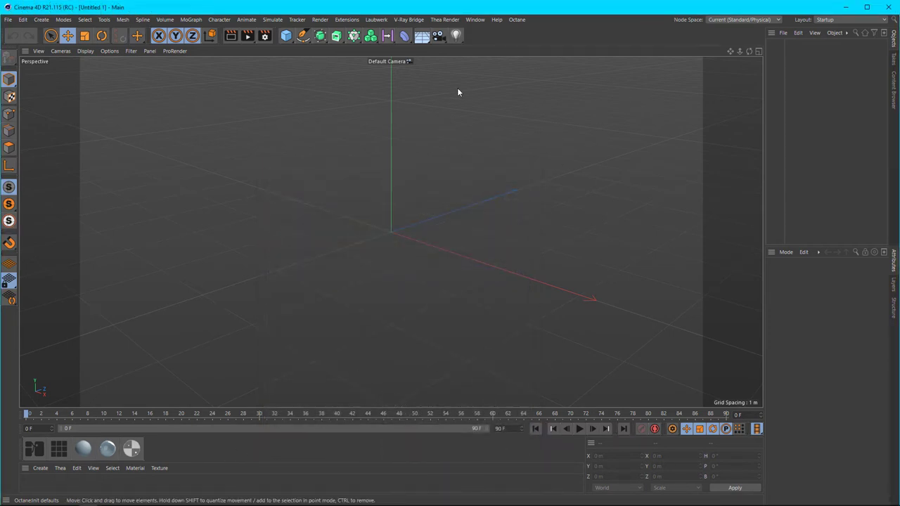
Tear off the Octane menu as a floating palette and dock it above the viewport
{"action": "left_click", "coordinate": [517, 20]}
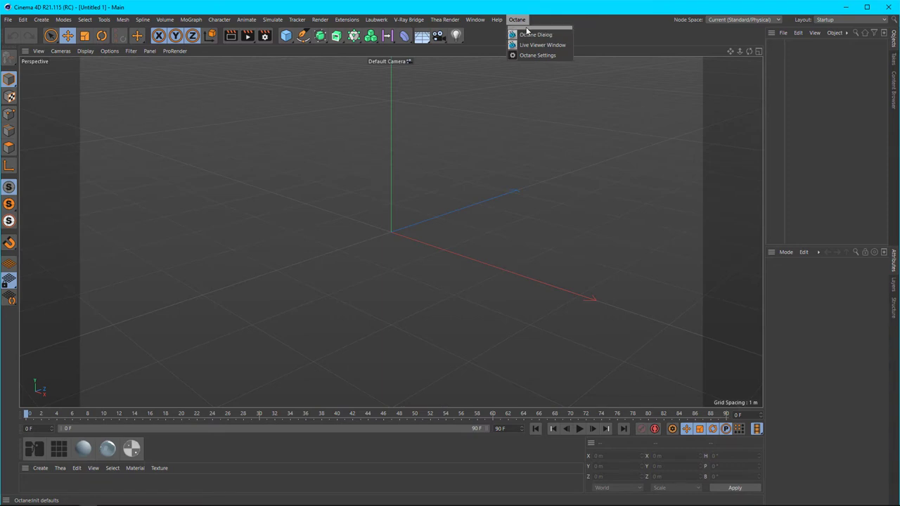
{"action": "left_click", "coordinate": [529, 29]}
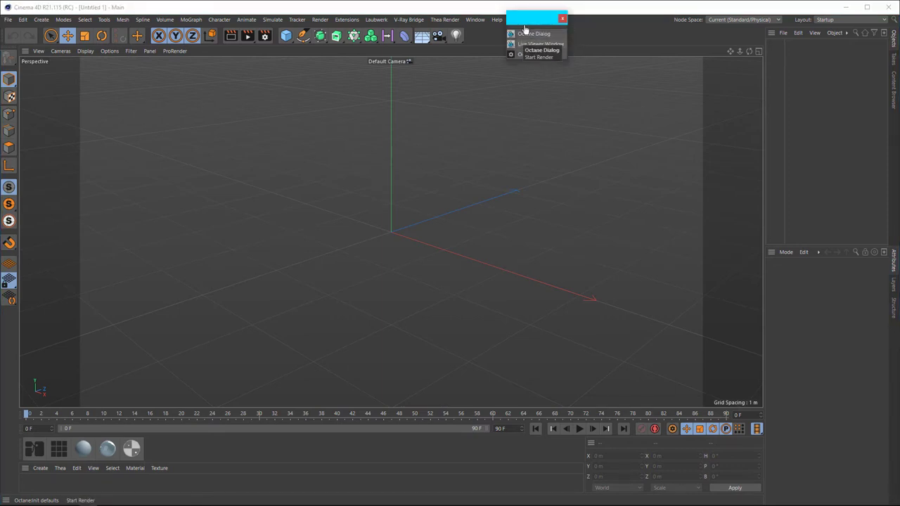
{"action": "left_click_drag", "start_coordinate": [529, 20], "coordinate": [549, 155]}
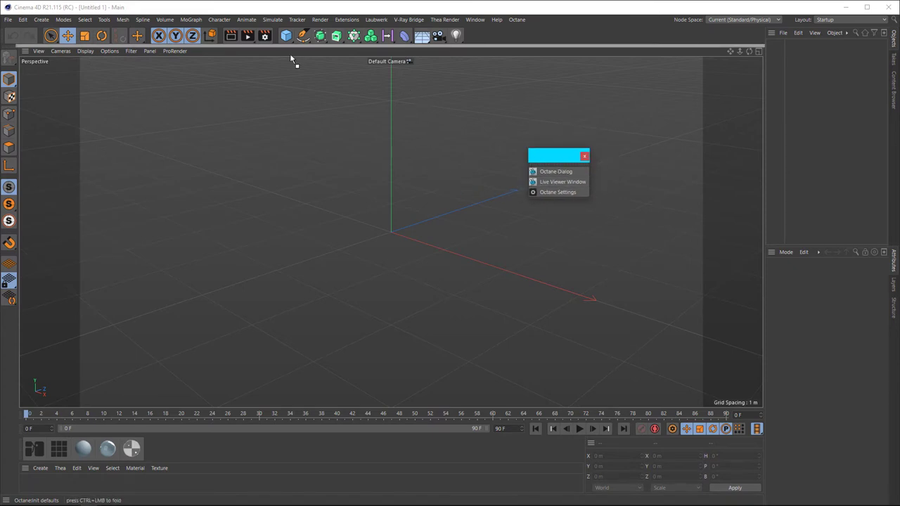
{"action": "mouse_move", "coordinate": [37, 53]}
{"action": "left_mouse_down"}
{"action": "mouse_move", "coordinate": [22, 55]}
{"action": "mouse_move", "coordinate": [42, 54]}
{"action": "left_mouse_up"}
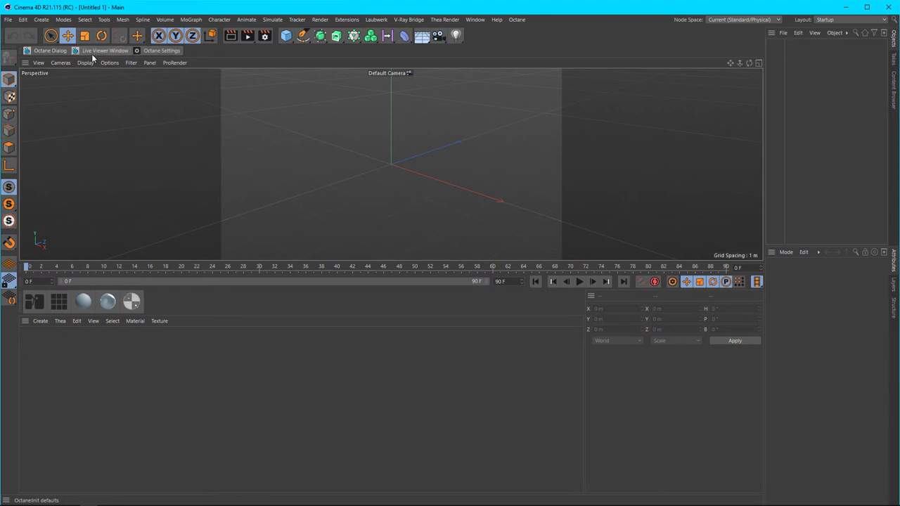
Open the Octane Render window, then undock and close the earlier Octane palette
{"action": "left_click", "coordinate": [50, 51]}
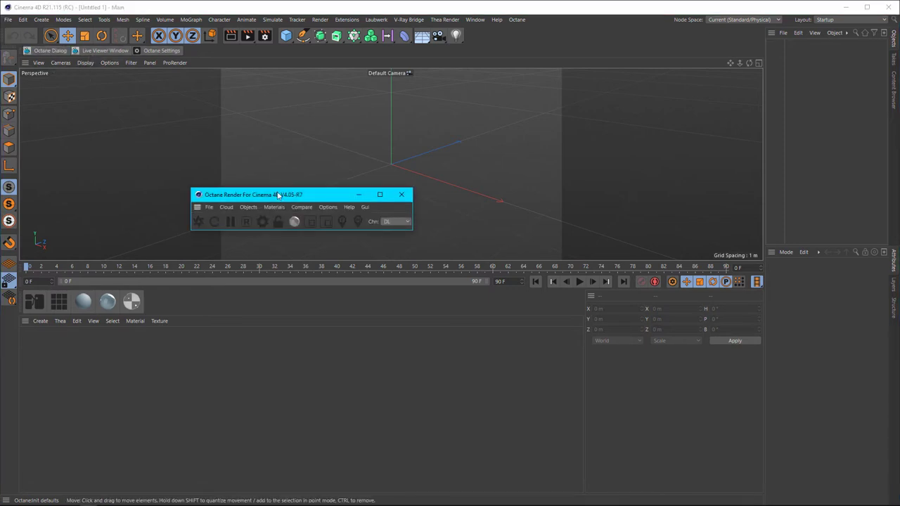
{"action": "left_click_drag", "start_coordinate": [280, 196], "coordinate": [478, 124]}
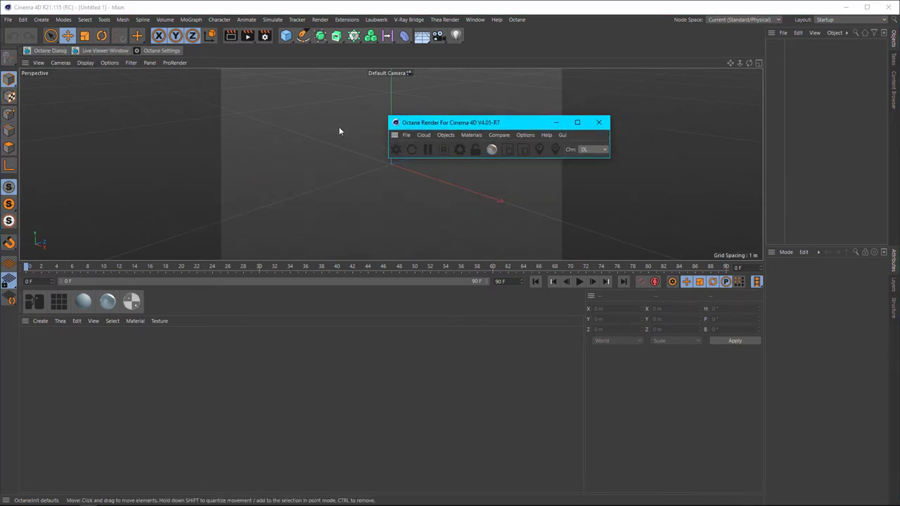
{"action": "left_click", "coordinate": [20, 55]}
{"action": "left_click", "coordinate": [43, 58]}
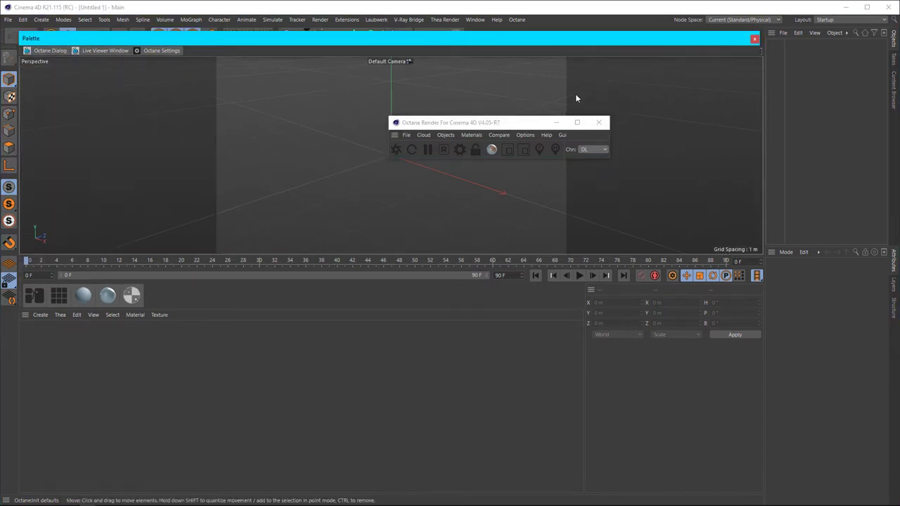
{"action": "left_click_drag", "start_coordinate": [438, 41], "coordinate": [464, 220]}
{"action": "left_click", "coordinate": [781, 219]}
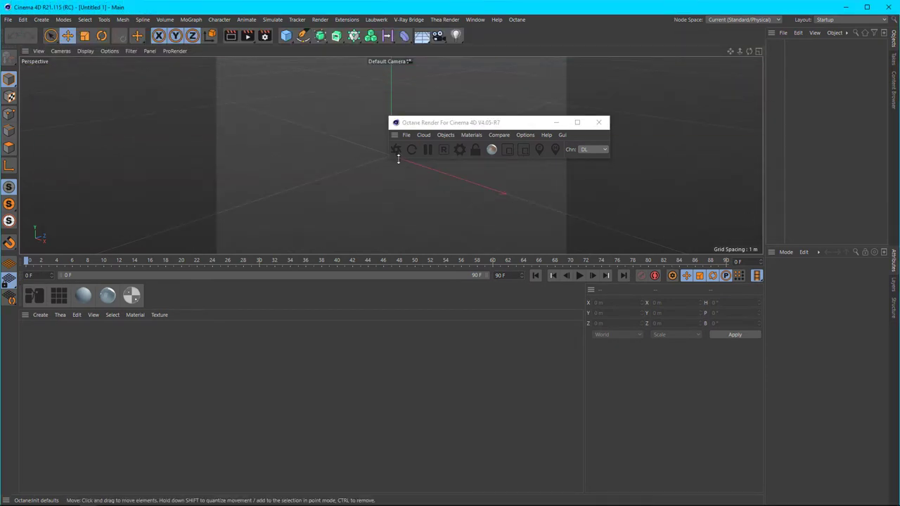
Dock the Octane Render window above the viewport and shrink it to toolbar height
{"action": "left_click_drag", "start_coordinate": [450, 122], "coordinate": [424, 116]}
{"action": "right_click", "coordinate": [562, 131]}
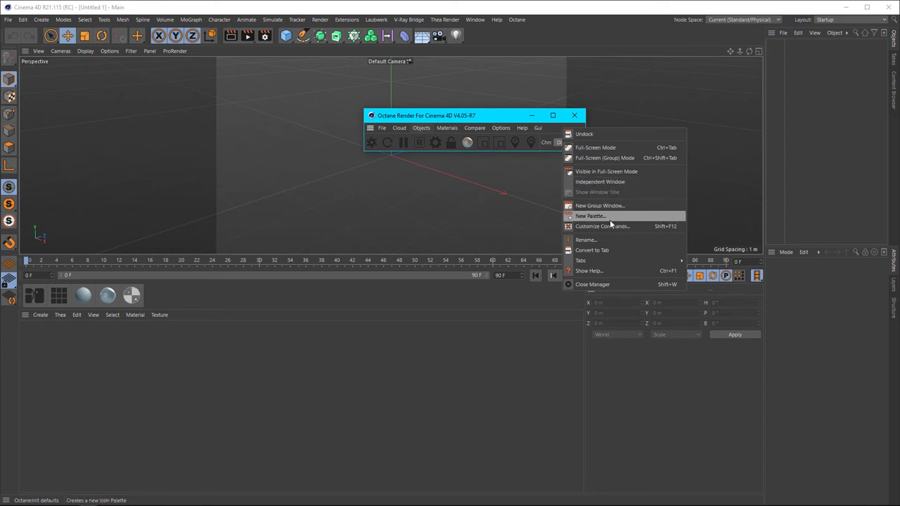
{"action": "left_click", "coordinate": [492, 120]}
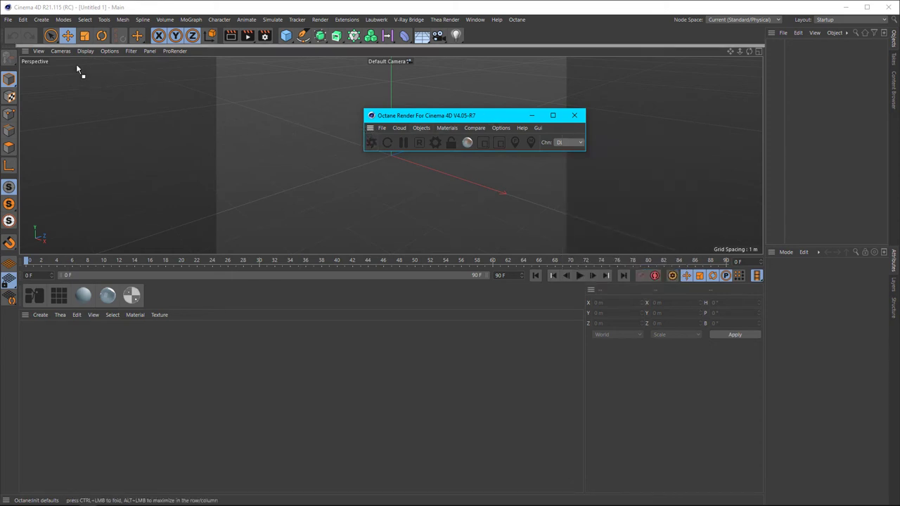
{"action": "left_click_drag", "start_coordinate": [33, 51], "coordinate": [34, 51]}
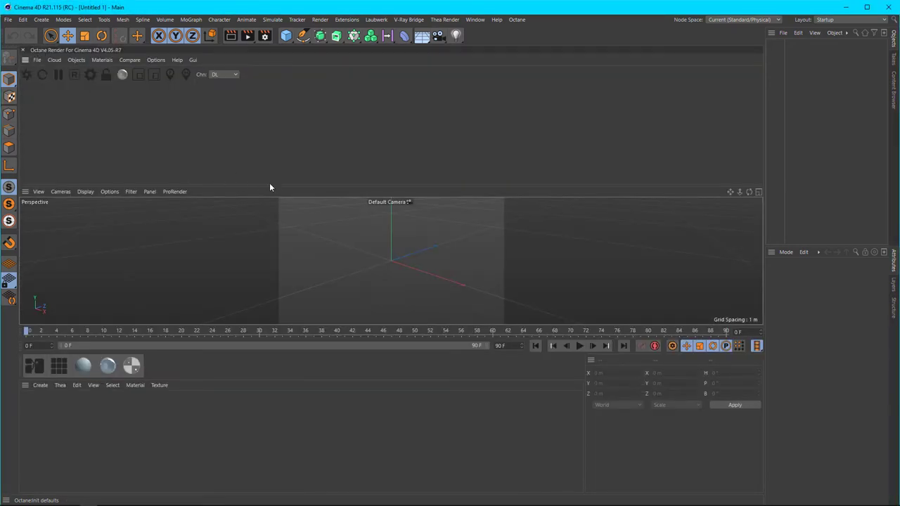
{"action": "left_click_drag", "start_coordinate": [274, 186], "coordinate": [269, 54]}
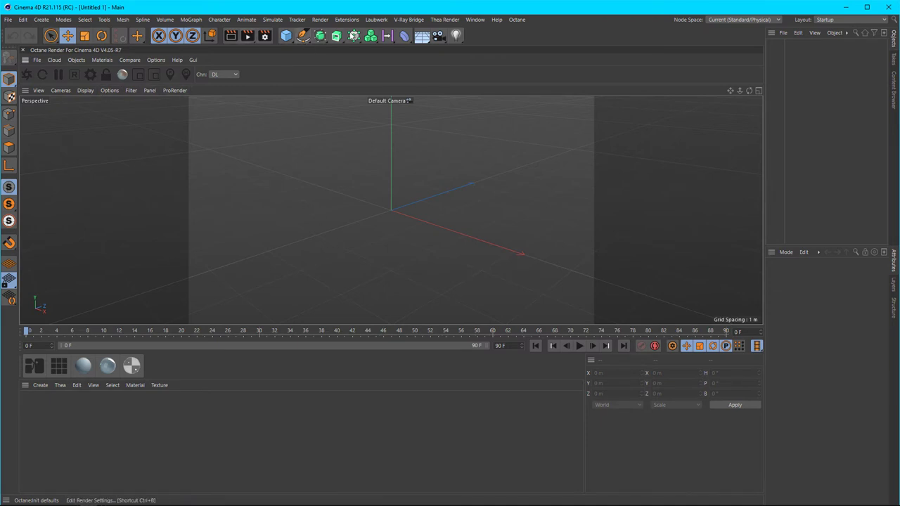
Tear off the Octane Objects > Lights submenu and dock it as a strip above the materials
{"action": "left_click", "coordinate": [103, 61]}
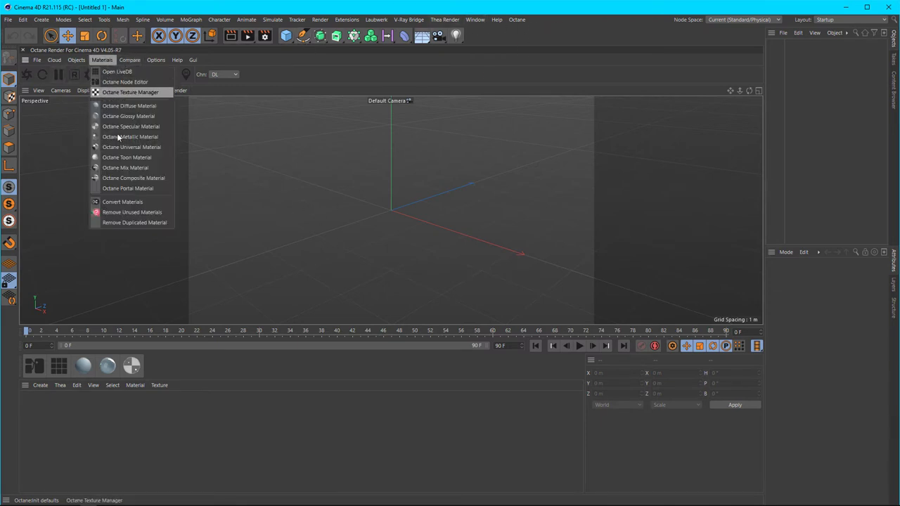
{"action": "left_click", "coordinate": [131, 60]}
{"action": "left_click", "coordinate": [75, 61]}
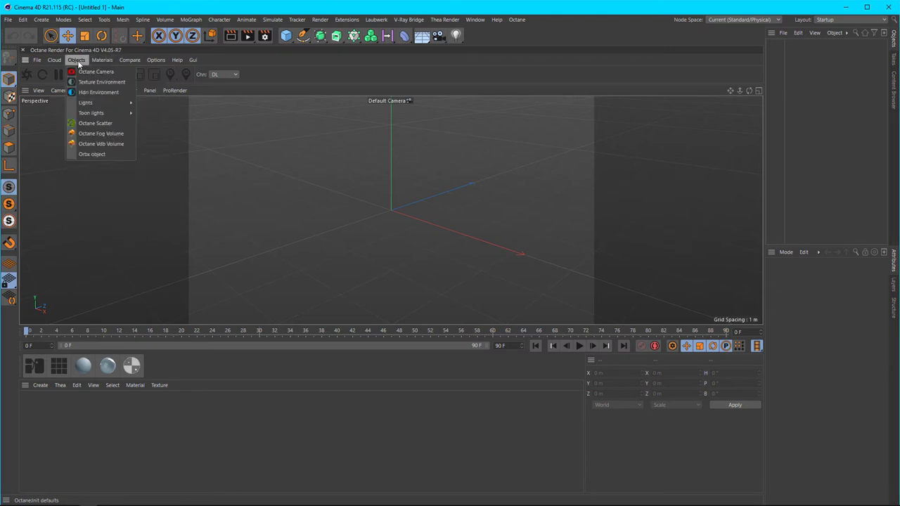
{"action": "mouse_move", "coordinate": [101, 60]}
{"action": "mouse_move", "coordinate": [113, 103]}
{"action": "left_click", "coordinate": [166, 99]}
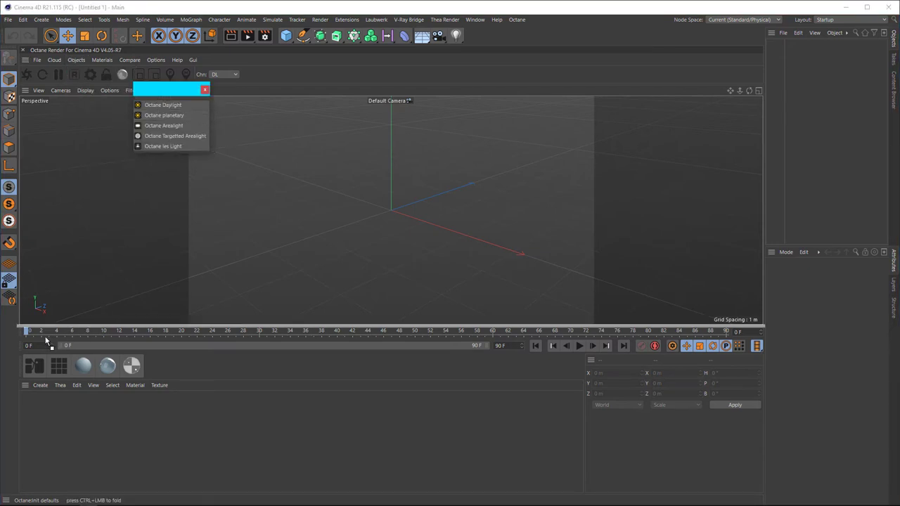
{"action": "mouse_move", "coordinate": [46, 340]}
{"action": "left_mouse_down"}
{"action": "mouse_move", "coordinate": [43, 368]}
{"action": "mouse_move", "coordinate": [44, 357]}
{"action": "left_mouse_up"}
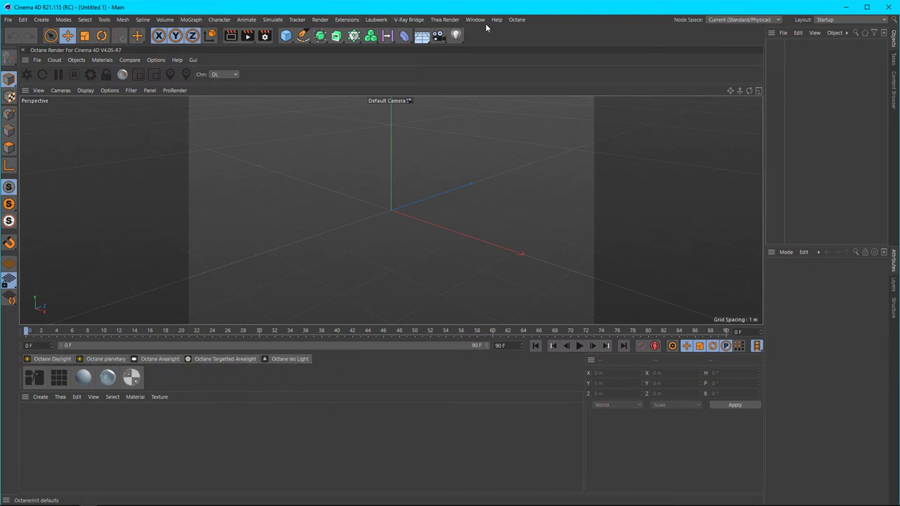
{"action": "left_click", "coordinate": [94, 60]}
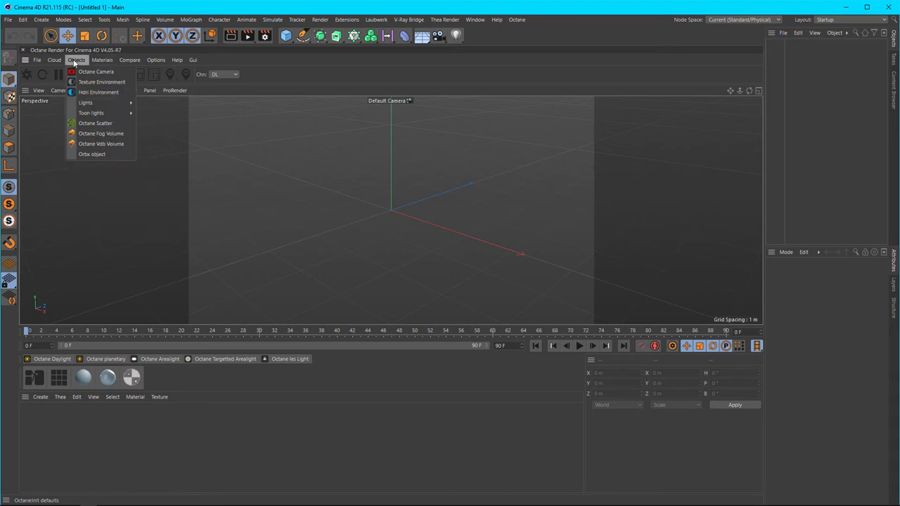
{"action": "mouse_move", "coordinate": [106, 112]}
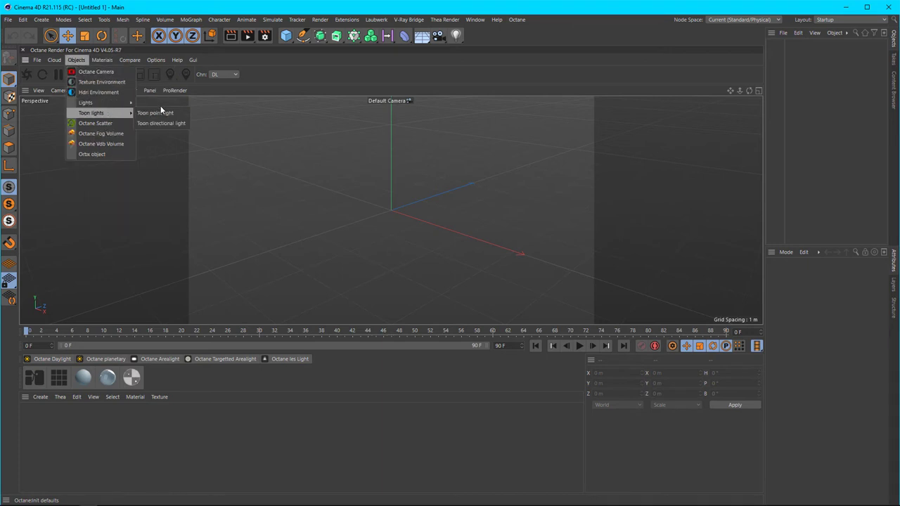
Close the Octane objects list and filter Customize Commands for 'Octane Cam'
{"action": "left_click", "coordinate": [269, 384]}
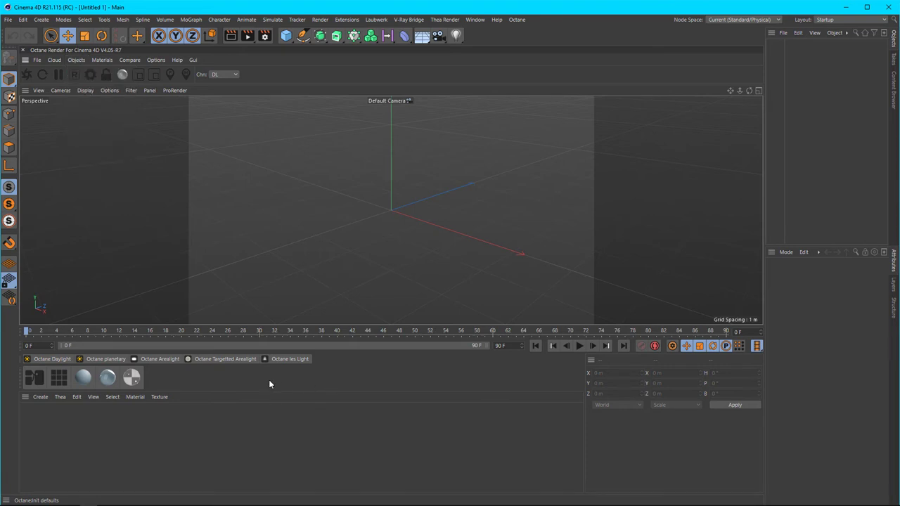
{"action": "right_click", "coordinate": [534, 40]}
{"action": "left_click", "coordinate": [569, 240]}
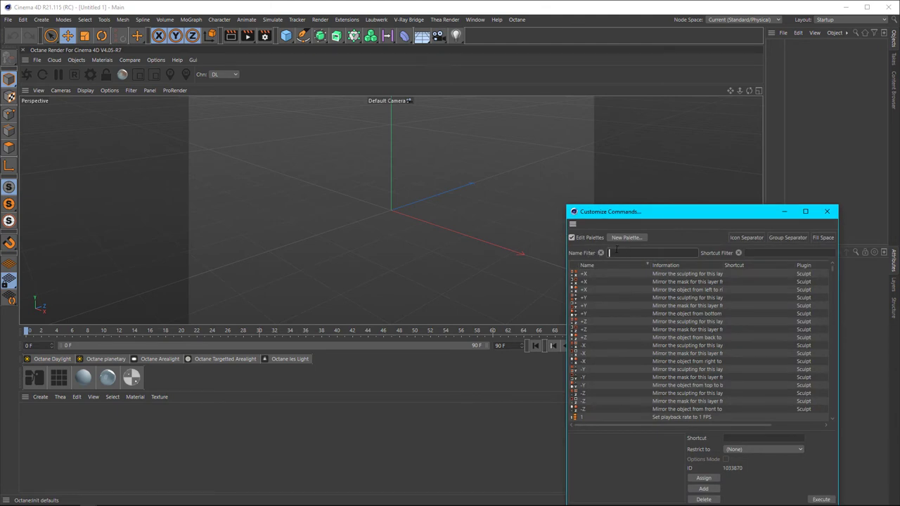
{"action": "type", "text": "Octane Cam"}
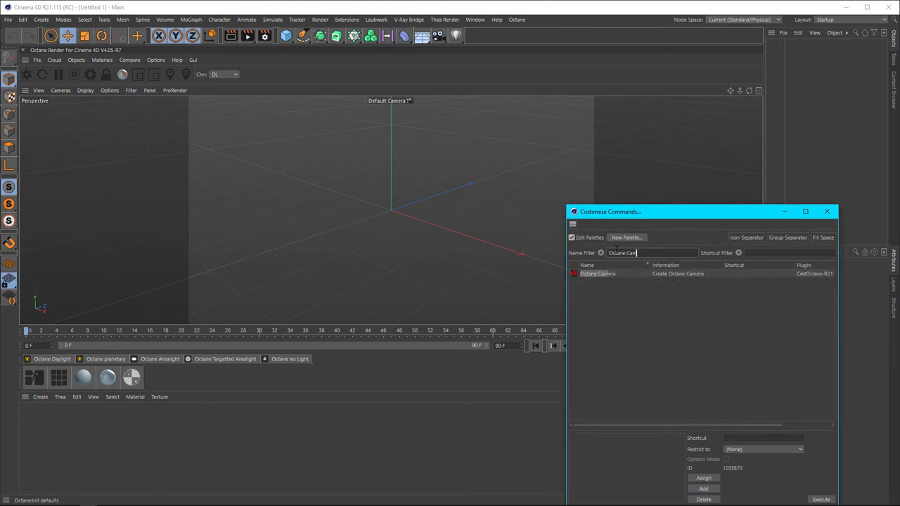
Put Octane Camera on the main palette and widen the Objects and Attributes panels
{"action": "left_click_drag", "start_coordinate": [605, 278], "coordinate": [535, 288]}
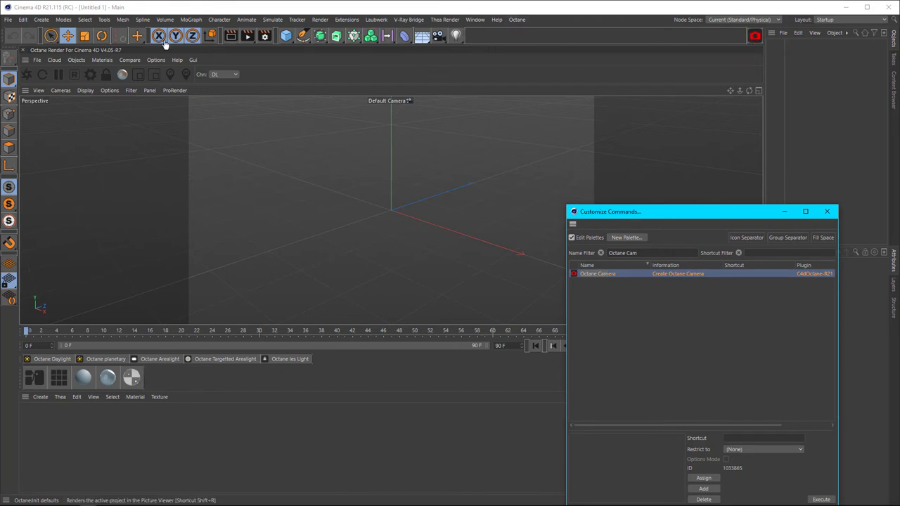
{"action": "left_click", "coordinate": [827, 211]}
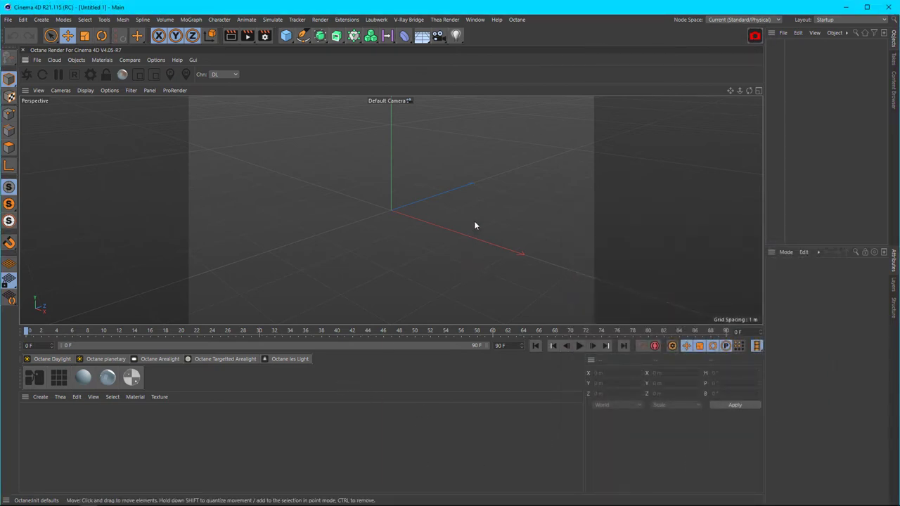
{"action": "left_click_drag", "start_coordinate": [767, 155], "coordinate": [673, 158]}
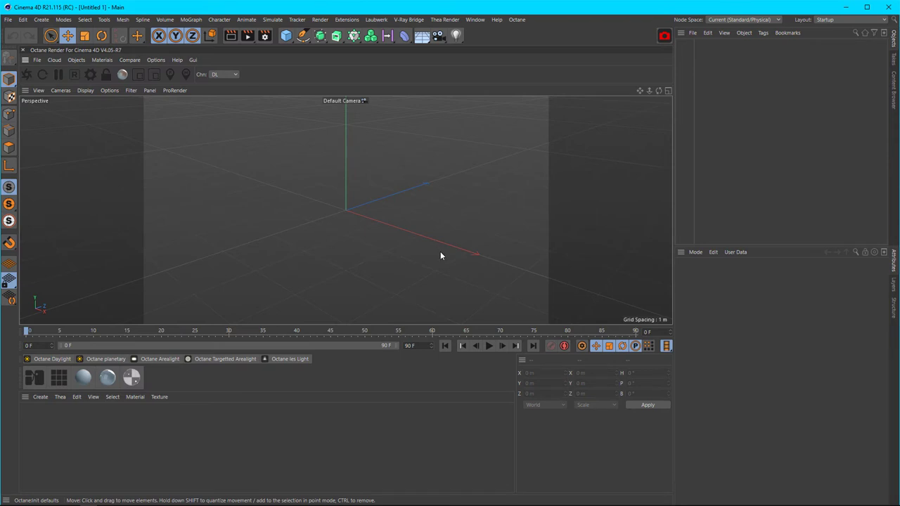
Look through the viewport Options and Octane Options menus without changing anything
{"action": "left_click", "coordinate": [109, 91]}
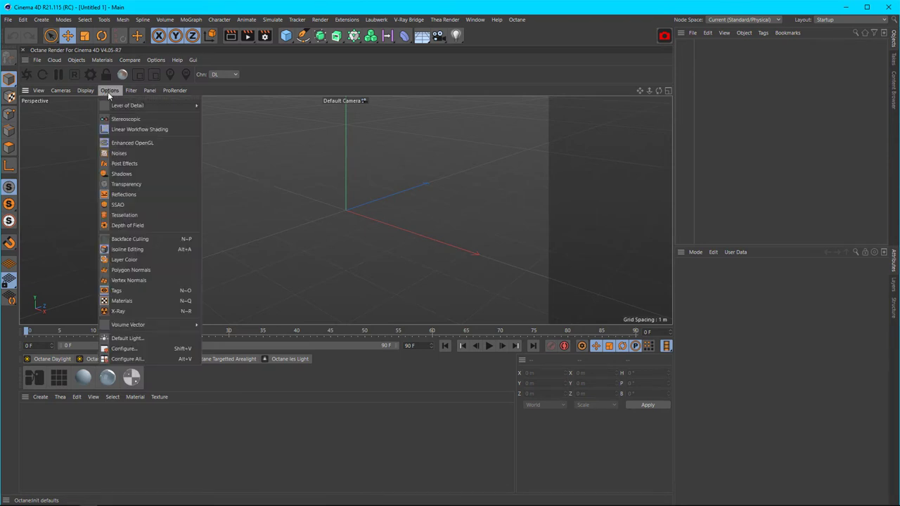
{"action": "left_click", "coordinate": [108, 91]}
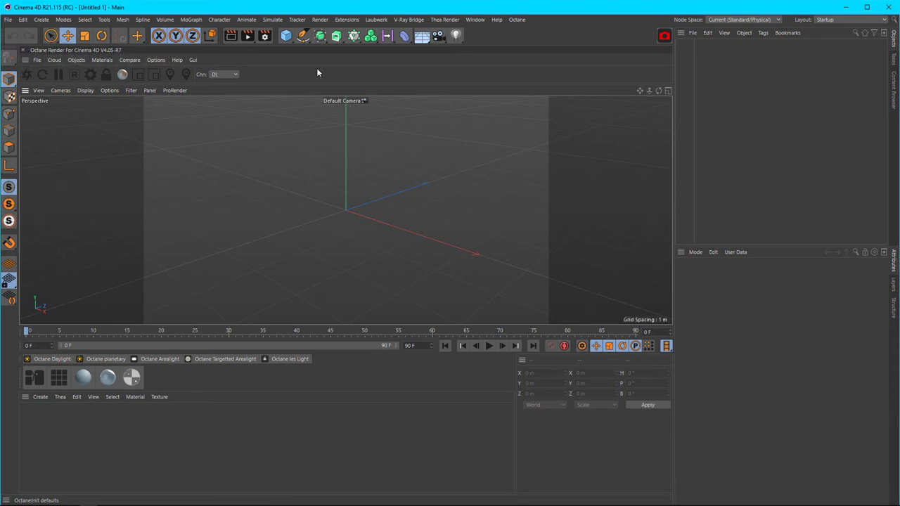
{"action": "left_click", "coordinate": [158, 61]}
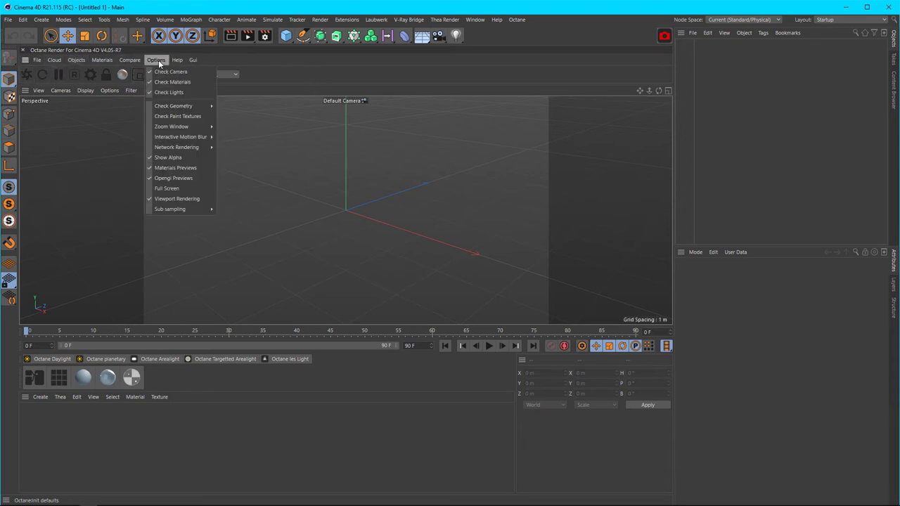
{"action": "left_click", "coordinate": [239, 225]}
Add a 2 m cube, start the Octane viewport render, and orbit around it
{"action": "left_click", "coordinate": [286, 36]}
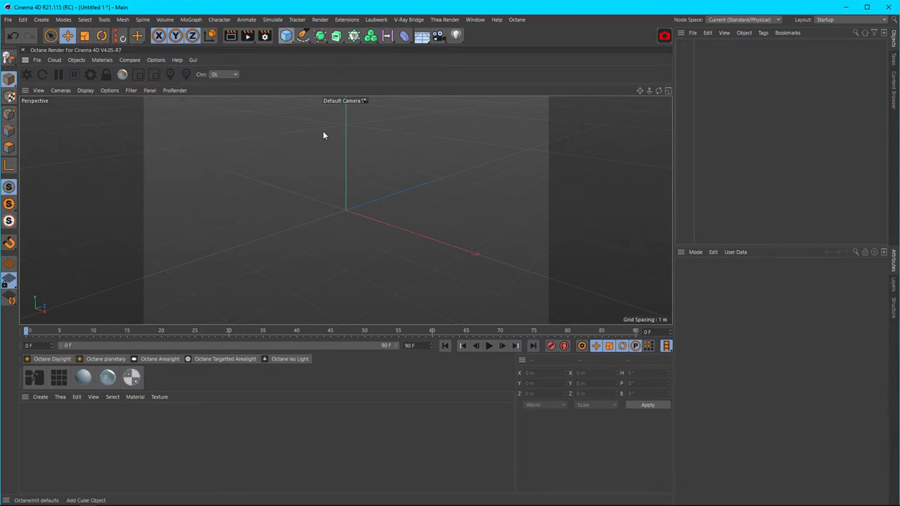
{"action": "left_click", "coordinate": [26, 75]}
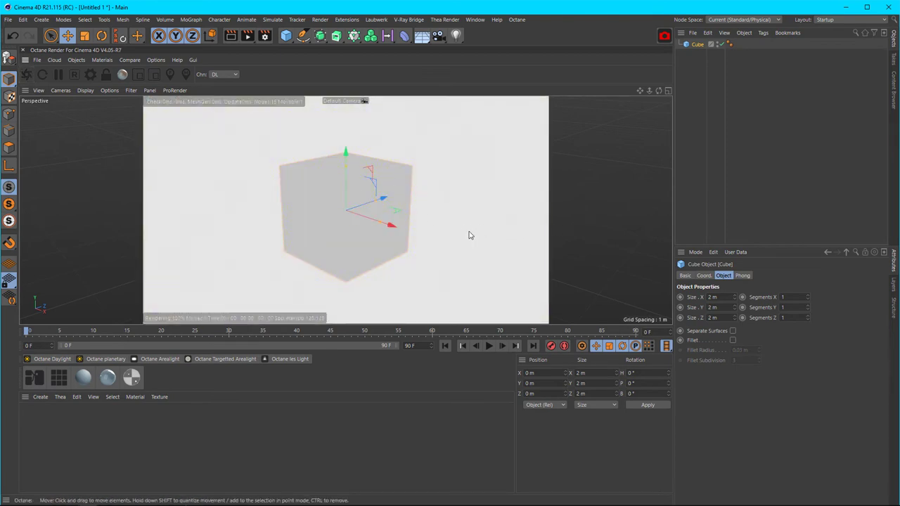
{"action": "left_click_drag", "start_coordinate": [496, 205], "coordinate": [382, 178], "text": "alt"}
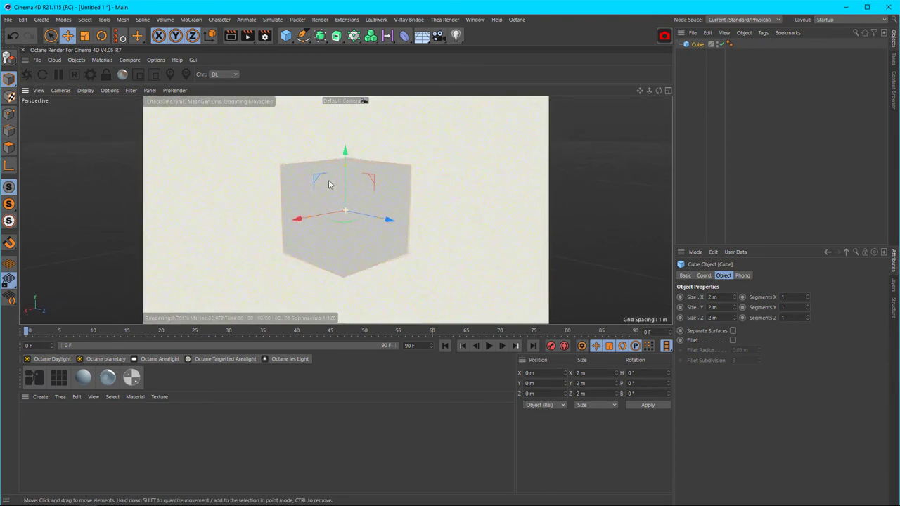
{"action": "left_click_drag", "start_coordinate": [241, 231], "coordinate": [444, 212], "text": "alt"}
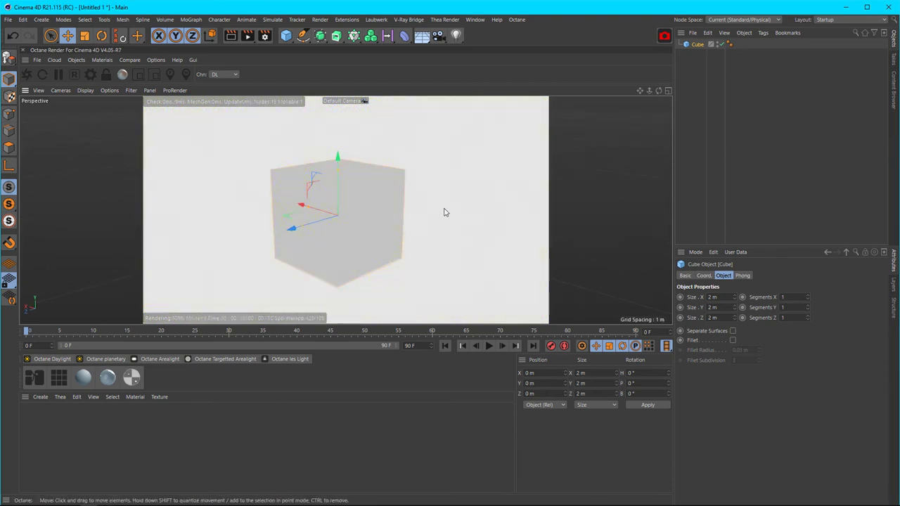
Add an Octane Daylight and rotate it to heading 102.6° and pitch -28.8°
{"action": "left_click", "coordinate": [51, 359]}
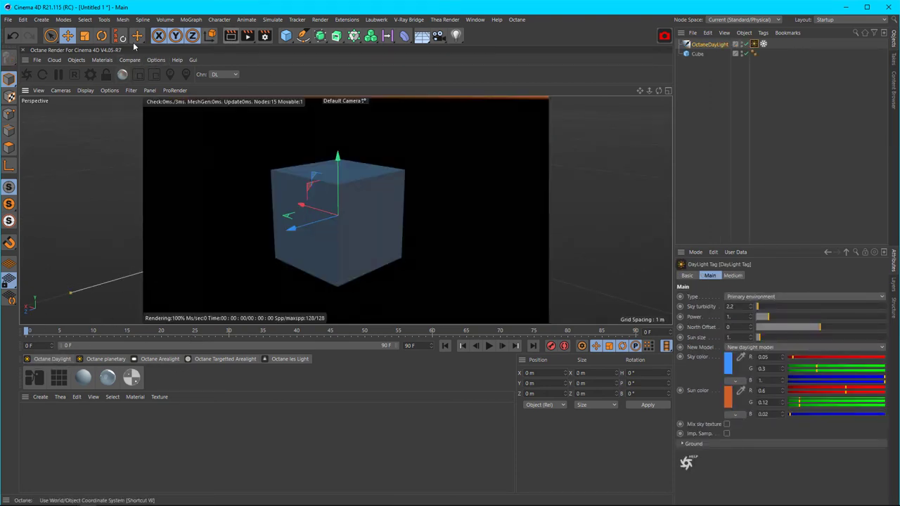
{"action": "left_click", "coordinate": [102, 35]}
{"action": "mouse_move", "coordinate": [316, 201]}
{"action": "left_mouse_down"}
{"action": "mouse_move", "coordinate": [312, 216]}
{"action": "mouse_move", "coordinate": [310, 208]}
{"action": "left_mouse_up"}
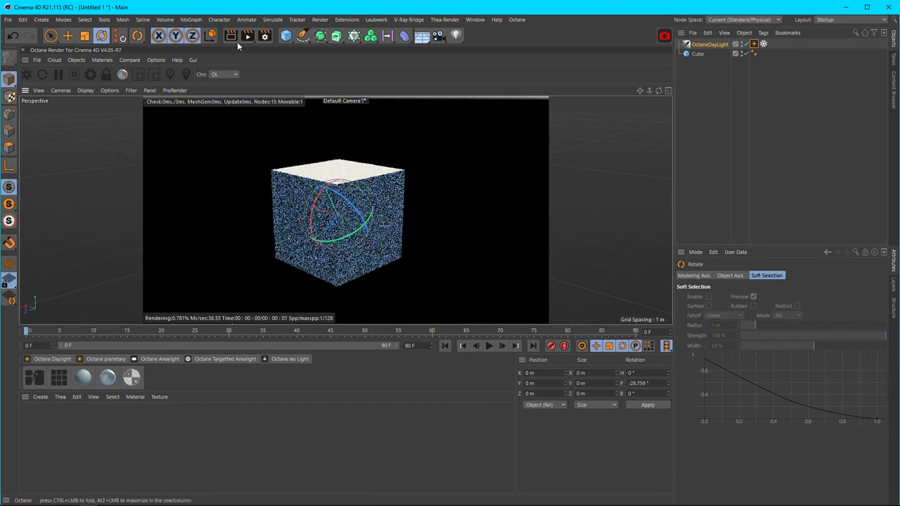
{"action": "left_click_drag", "start_coordinate": [356, 237], "coordinate": [410, 211]}
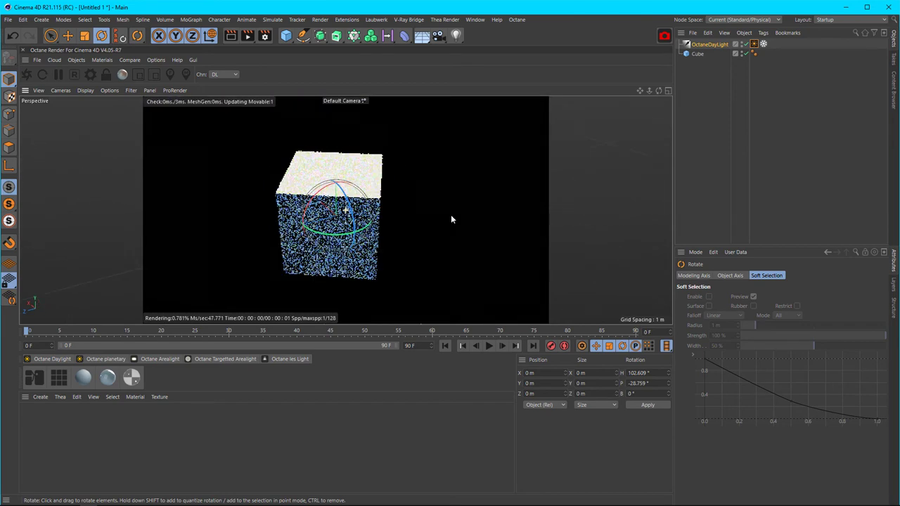
Reframe the cube, switch off Octane Viewport Rendering, and deselect the daylight
{"action": "left_click_drag", "start_coordinate": [359, 265], "coordinate": [406, 251], "text": "alt"}
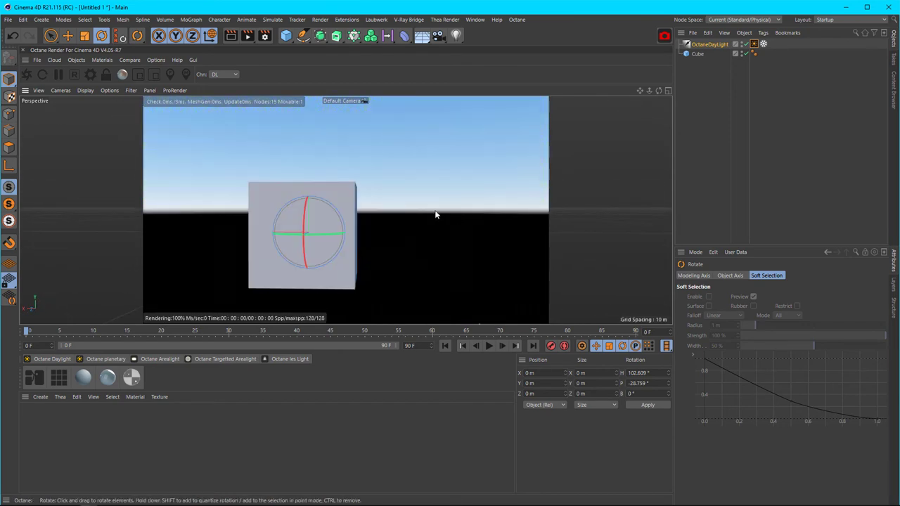
{"action": "middle_click_drag", "start_coordinate": [395, 214], "coordinate": [369, 203], "text": "alt"}
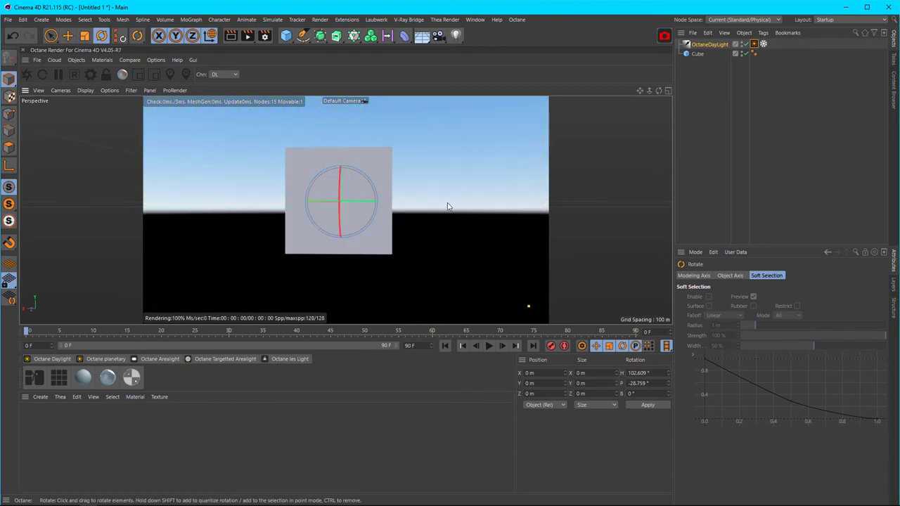
{"action": "left_click_drag", "start_coordinate": [448, 206], "coordinate": [393, 237], "text": "alt"}
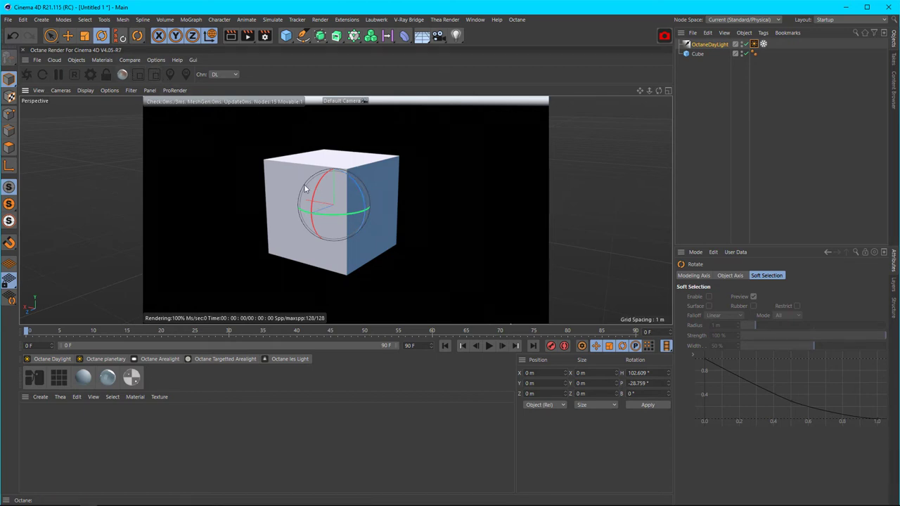
{"action": "left_click", "coordinate": [160, 60]}
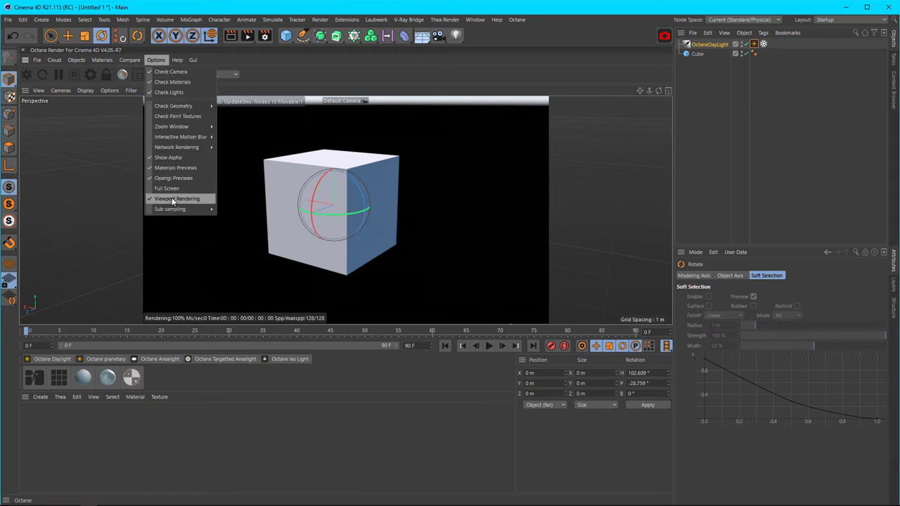
{"action": "left_click", "coordinate": [178, 197]}
{"action": "left_click", "coordinate": [466, 142]}
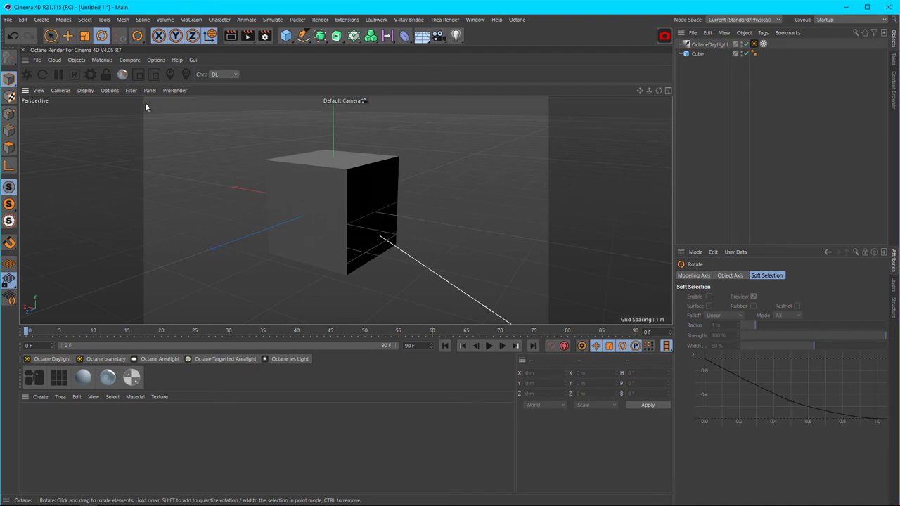
{"action": "left_click", "coordinate": [137, 60]}
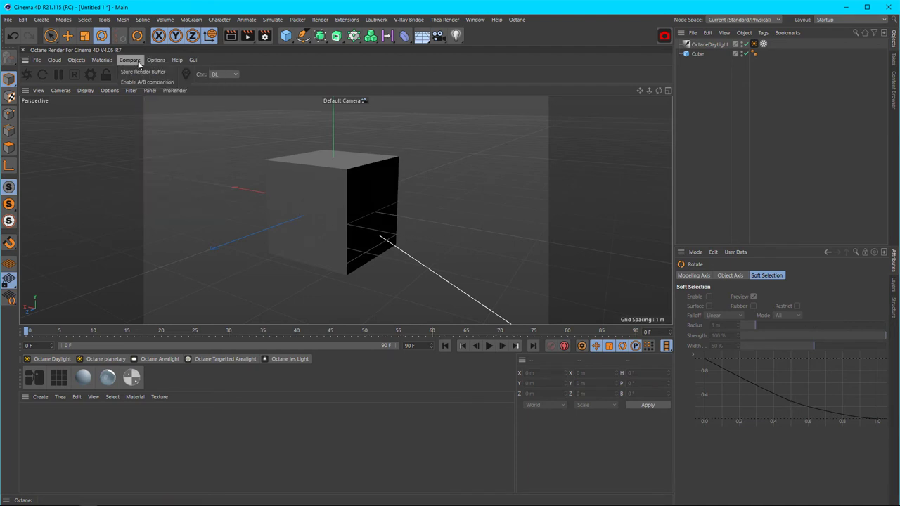
Re-enable Octane viewport rendering, restart the render, orbit the daylit cube, then show the layout list
{"action": "mouse_move", "coordinate": [156, 62]}
{"action": "left_click", "coordinate": [177, 200]}
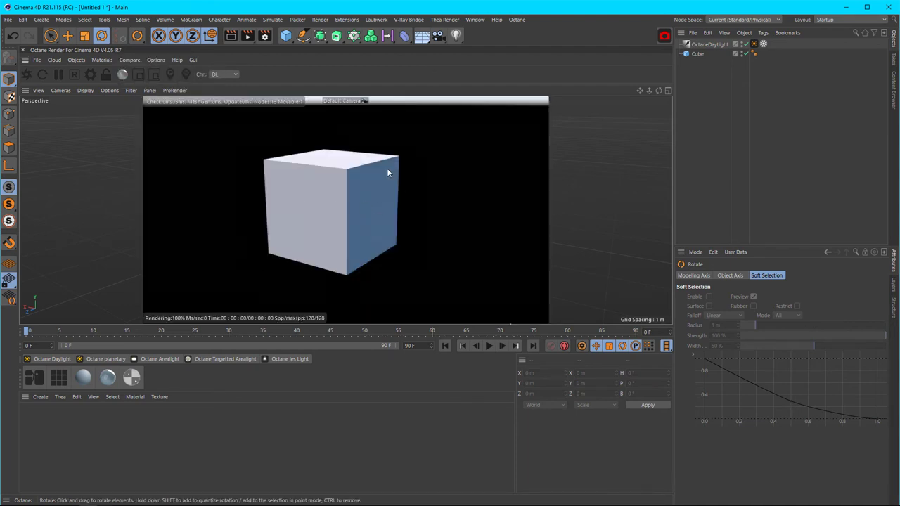
{"action": "left_click", "coordinate": [59, 74]}
{"action": "mouse_move", "coordinate": [582, 210]}
{"action": "left_mouse_down", "text": "alt"}
{"action": "mouse_move", "coordinate": [516, 209]}
{"action": "mouse_move", "coordinate": [526, 231]}
{"action": "mouse_move", "coordinate": [592, 204]}
{"action": "mouse_move", "coordinate": [552, 255]}
{"action": "mouse_move", "coordinate": [435, 257]}
{"action": "mouse_move", "coordinate": [342, 241]}
{"action": "mouse_move", "coordinate": [371, 257]}
{"action": "mouse_move", "coordinate": [431, 220]}
{"action": "mouse_move", "coordinate": [335, 181]}
{"action": "mouse_move", "coordinate": [384, 209]}
{"action": "mouse_move", "coordinate": [352, 204]}
{"action": "left_mouse_up", "text": "alt"}
{"action": "left_click", "coordinate": [58, 76]}
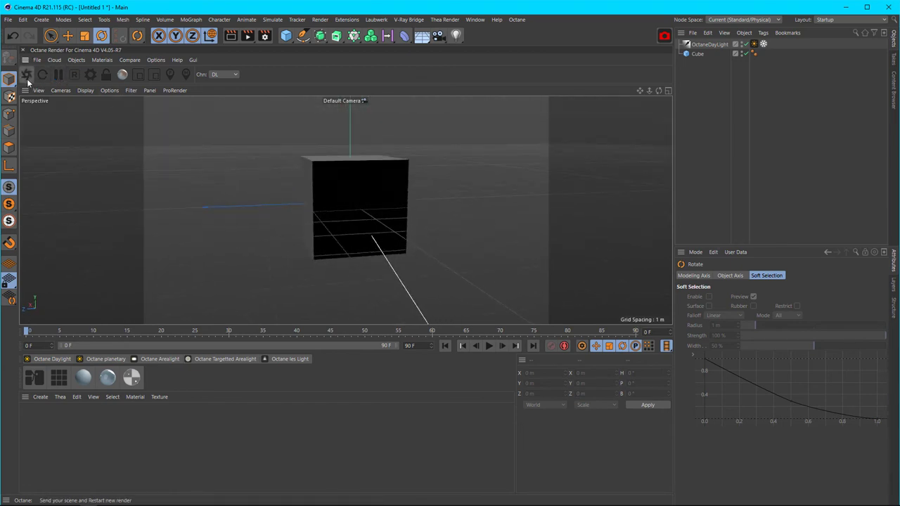
{"action": "left_click_drag", "start_coordinate": [438, 198], "coordinate": [358, 232], "text": "alt"}
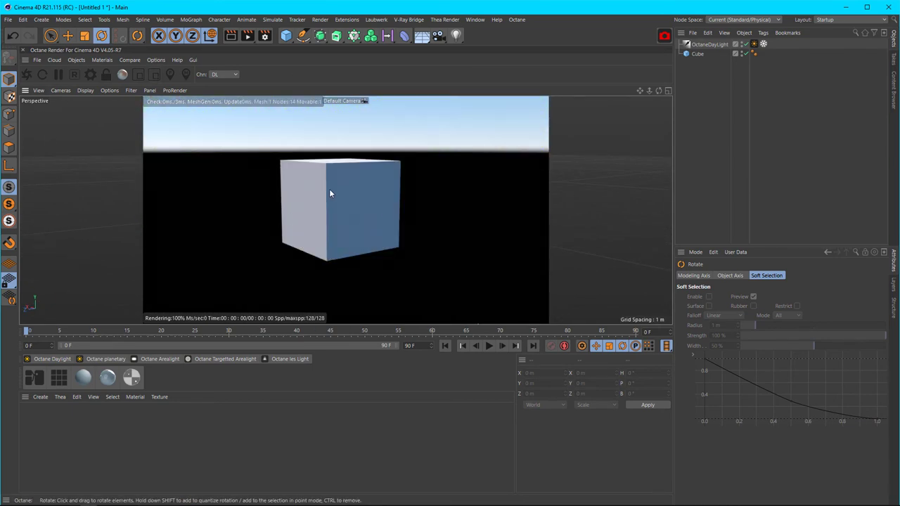
{"action": "left_click", "coordinate": [834, 21]}
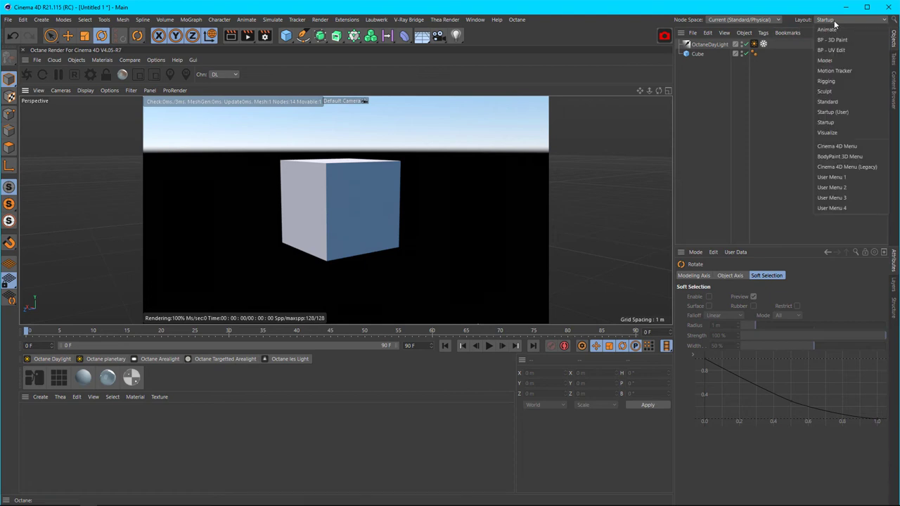
Keep the Startup layout, save it as the startup layout, and close Cinema 4D
{"action": "left_click", "coordinate": [844, 123]}
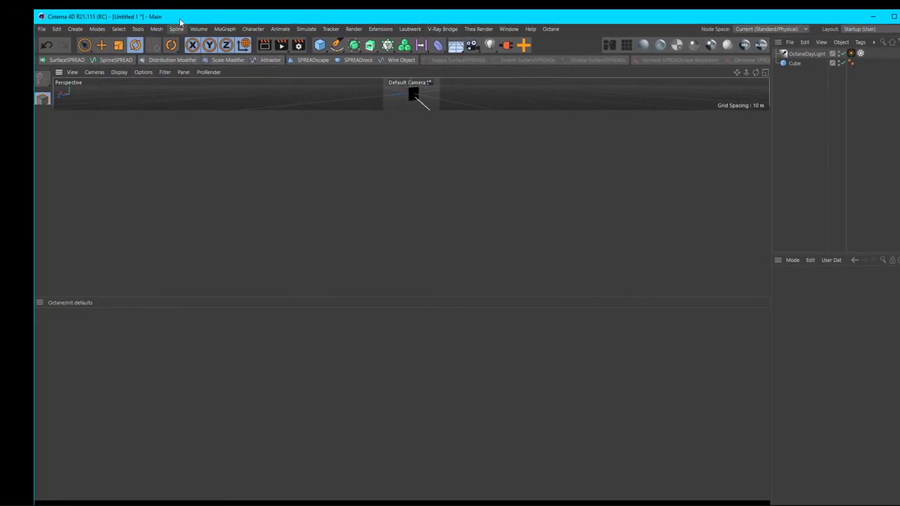
{"action": "left_click_drag", "start_coordinate": [179, 19], "coordinate": [123, 30]}
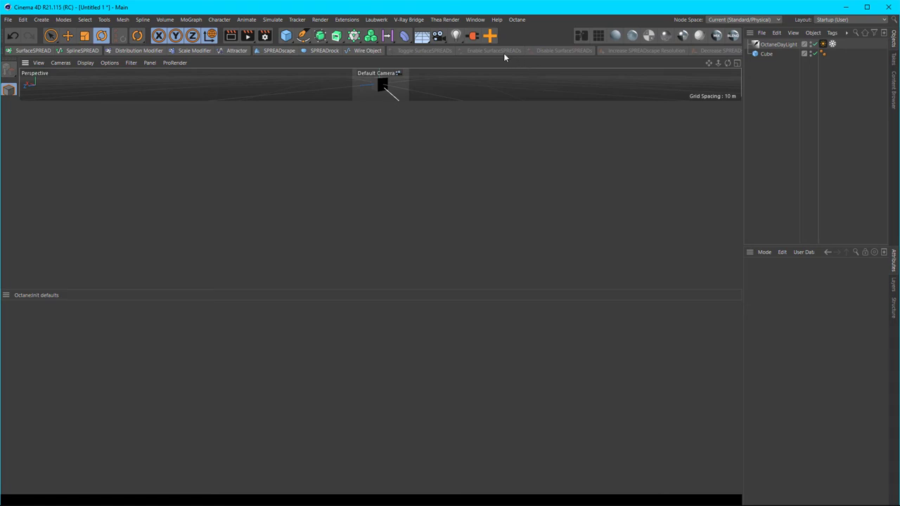
{"action": "left_click", "coordinate": [475, 19]}
{"action": "mouse_move", "coordinate": [518, 37]}
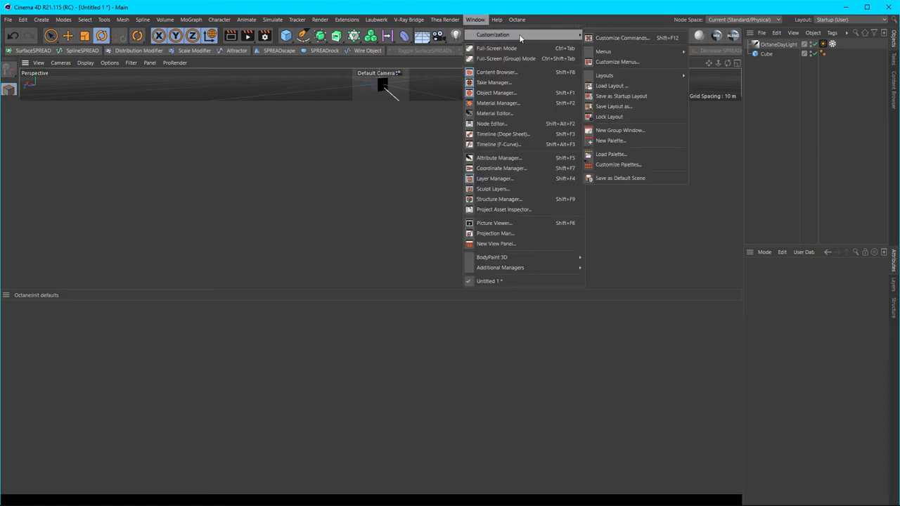
{"action": "left_click", "coordinate": [632, 101]}
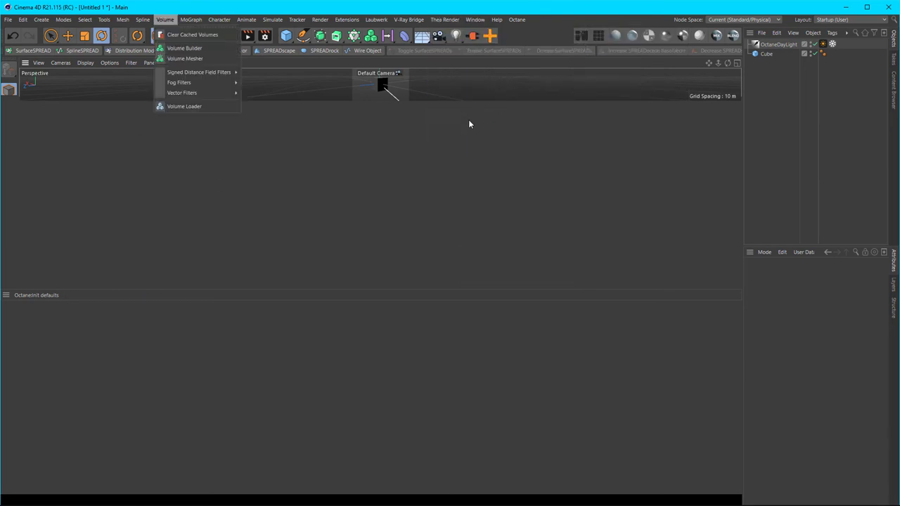
{"action": "left_click", "coordinate": [888, 6]}
Quit Cinema 4D without saving the scene and launch Task Manager from the taskbar
{"action": "left_click", "coordinate": [610, 292]}
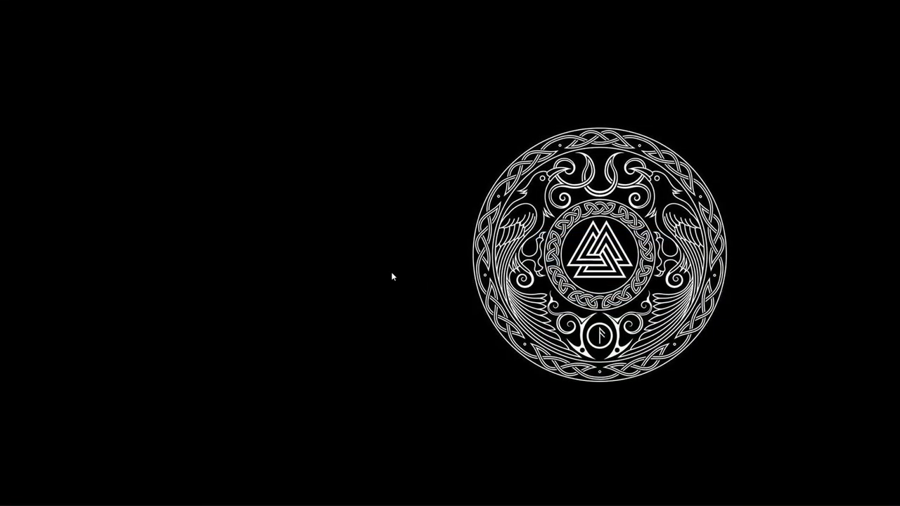
{"action": "mouse_move", "coordinate": [86, 502]}
{"action": "mouse_move", "coordinate": [283, 501]}
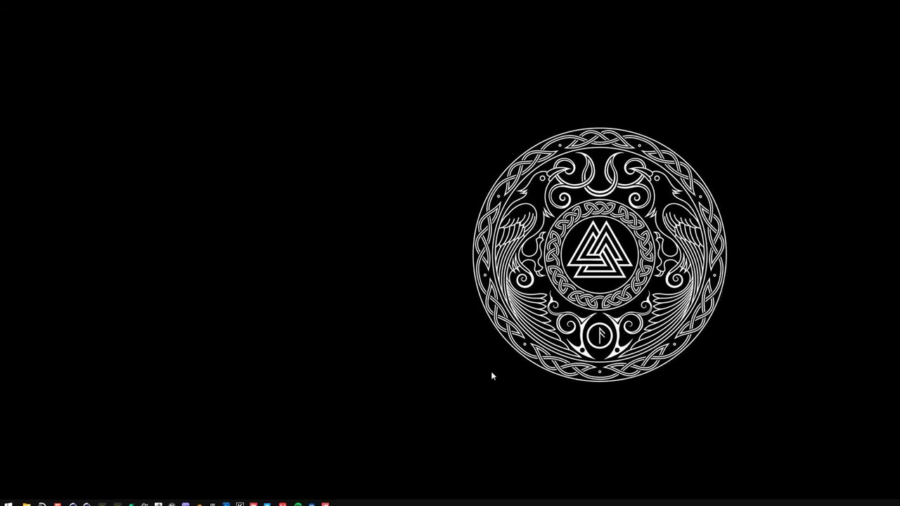
{"action": "right_click", "coordinate": [496, 504]}
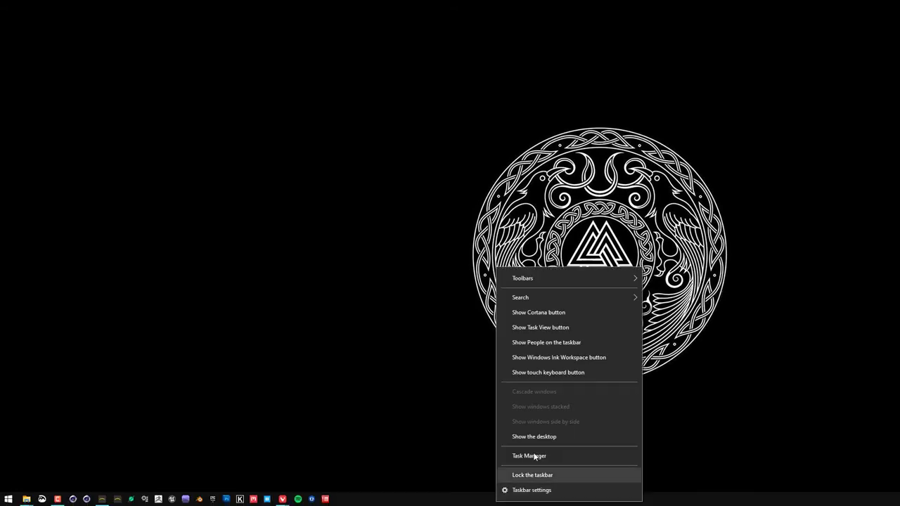
{"action": "left_click", "coordinate": [540, 455]}
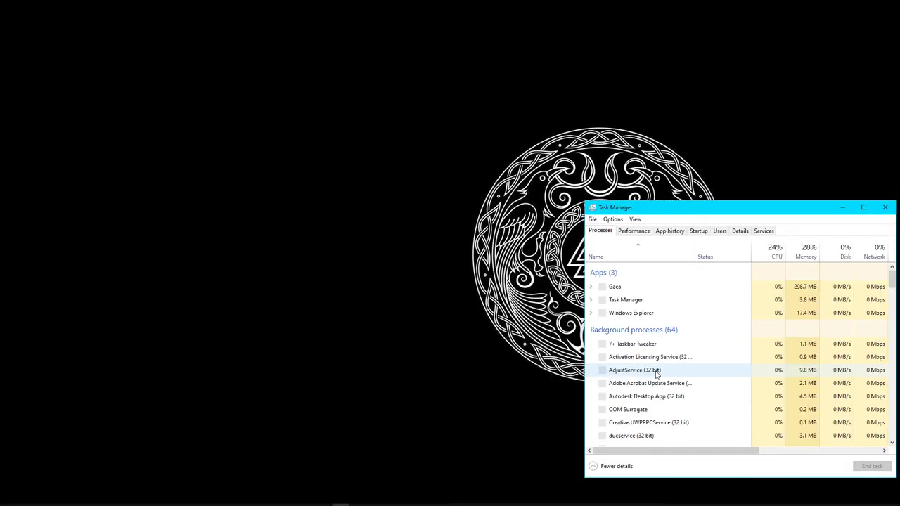
Scroll through Task Manager's Processes list, then close Task Manager
{"action": "scroll", "coordinate": [642, 369], "scroll_direction": "down", "scroll_amount": 2}
{"action": "scroll", "coordinate": [643, 374], "scroll_direction": "up", "scroll_amount": 2}
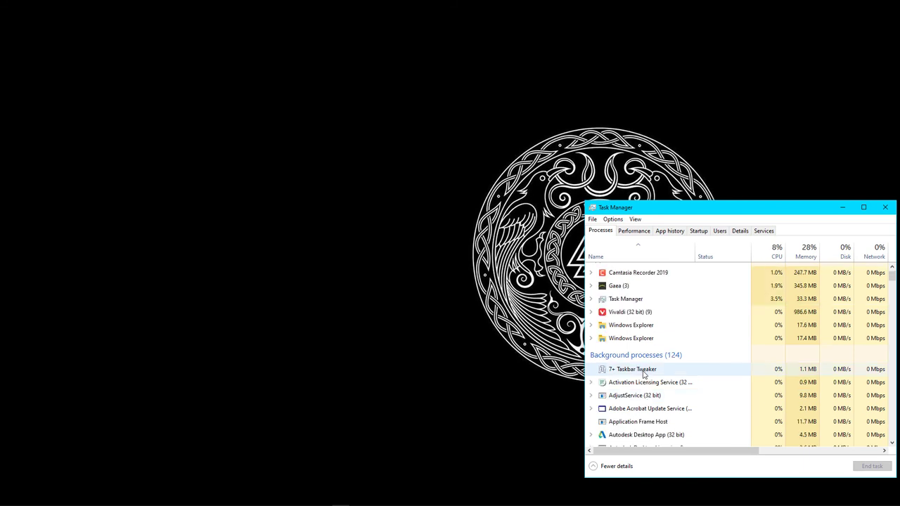
{"action": "scroll", "coordinate": [644, 374], "scroll_direction": "down", "scroll_amount": 2}
{"action": "scroll", "coordinate": [644, 373], "scroll_direction": "up", "scroll_amount": 3}
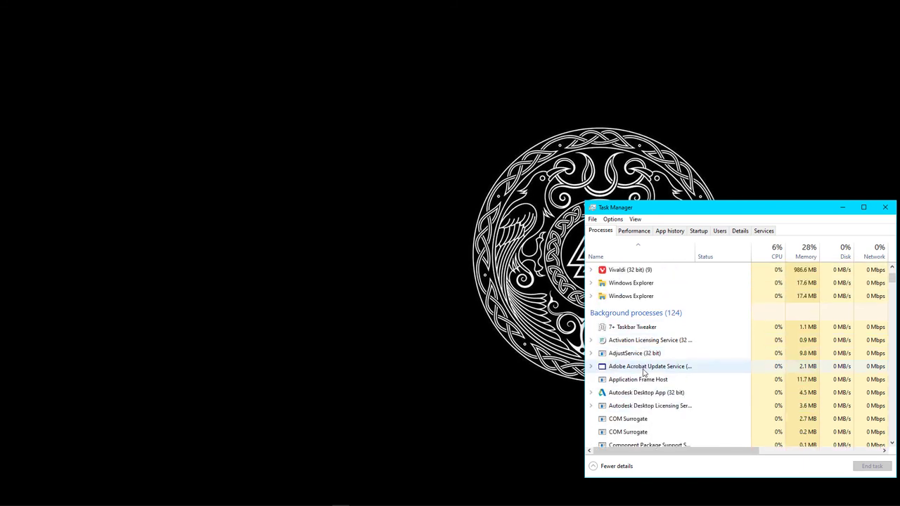
{"action": "scroll", "coordinate": [644, 373], "scroll_direction": "down", "scroll_amount": 2}
{"action": "scroll", "coordinate": [643, 373], "scroll_direction": "down", "scroll_amount": 1}
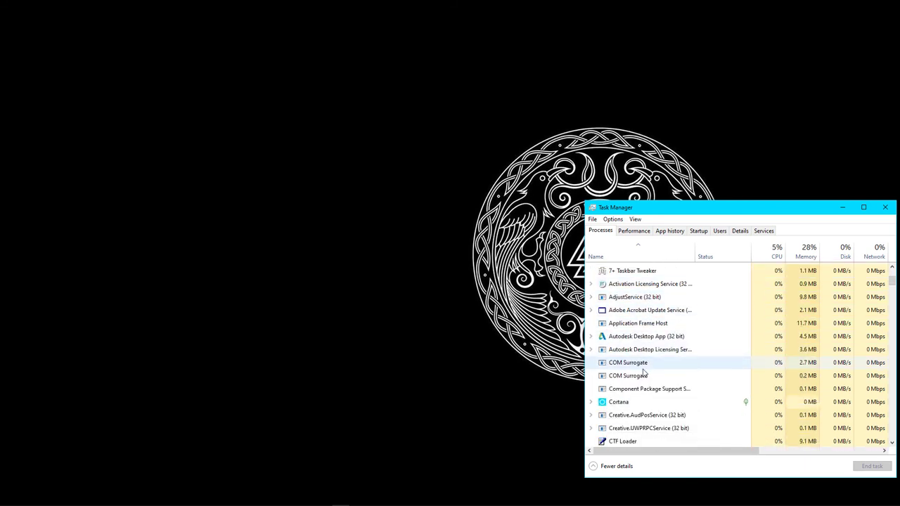
{"action": "scroll", "coordinate": [643, 373], "scroll_direction": "down", "scroll_amount": 2}
{"action": "scroll", "coordinate": [643, 372], "scroll_direction": "up", "scroll_amount": 5}
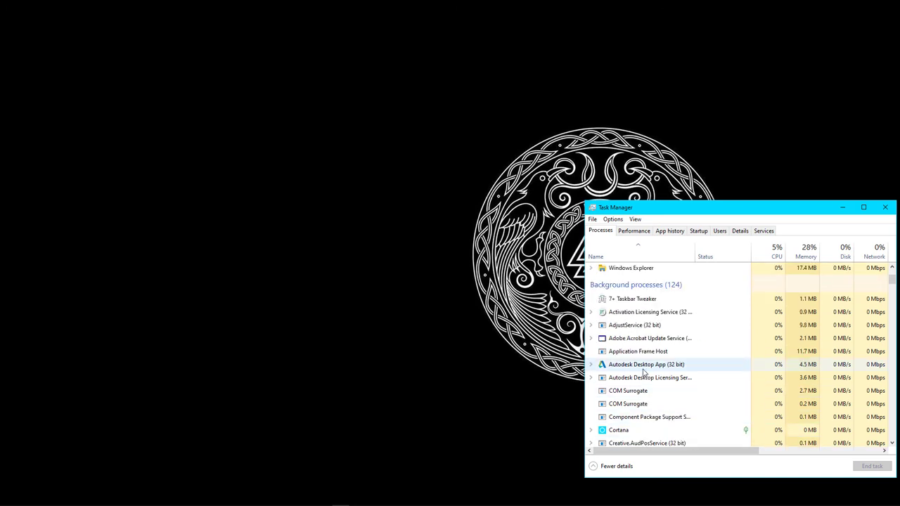
{"action": "left_click", "coordinate": [885, 208]}
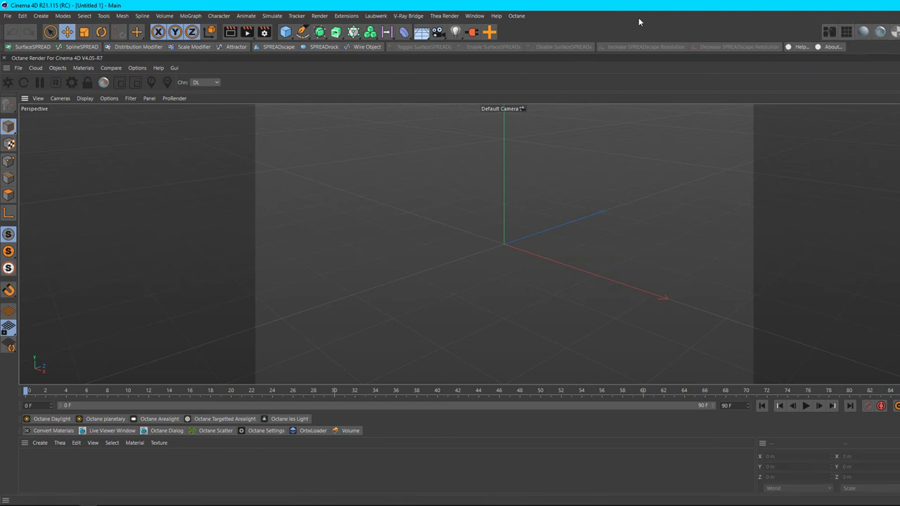
Stretch the Cinema 4D window to full screen width and widen the Objects and Attributes managers
{"action": "double_click", "coordinate": [445, 6]}
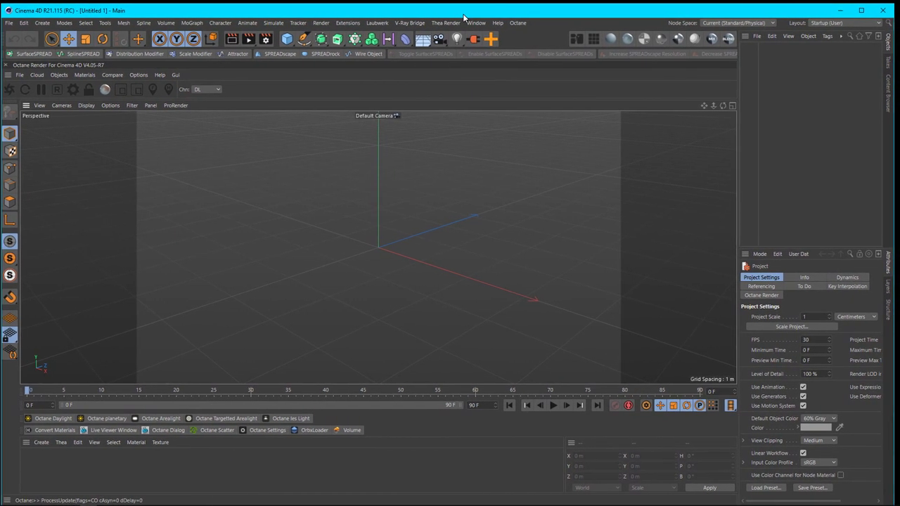
{"action": "left_click_drag", "start_coordinate": [464, 14], "coordinate": [2, 14]}
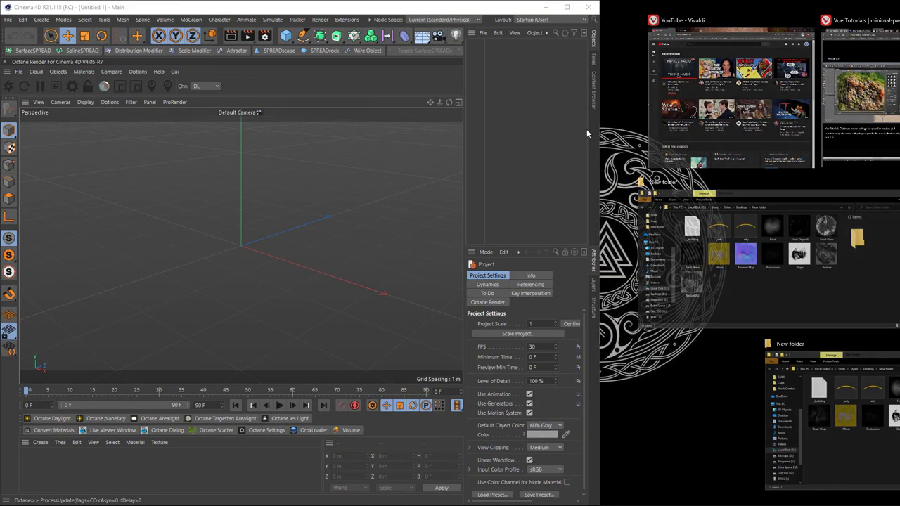
{"action": "left_click", "coordinate": [587, 129]}
{"action": "left_click_drag", "start_coordinate": [600, 149], "coordinate": [898, 153]}
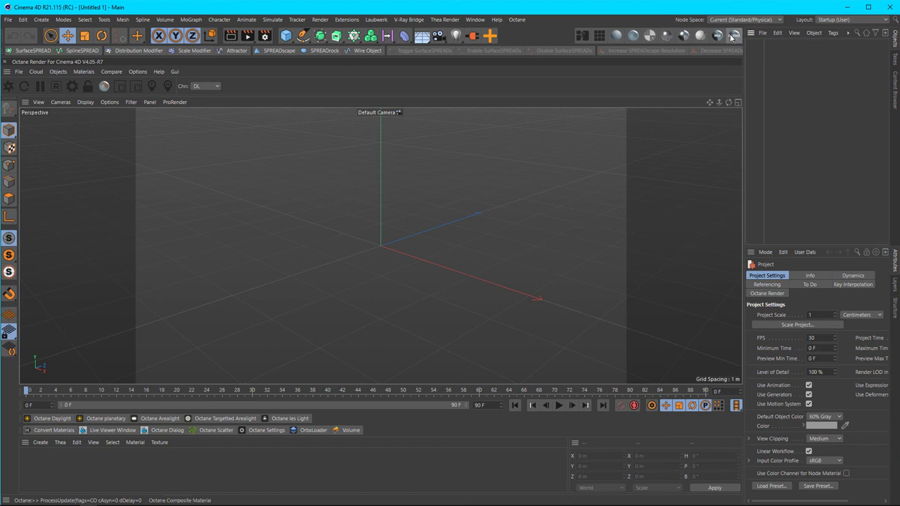
{"action": "left_click_drag", "start_coordinate": [743, 87], "coordinate": [675, 86]}
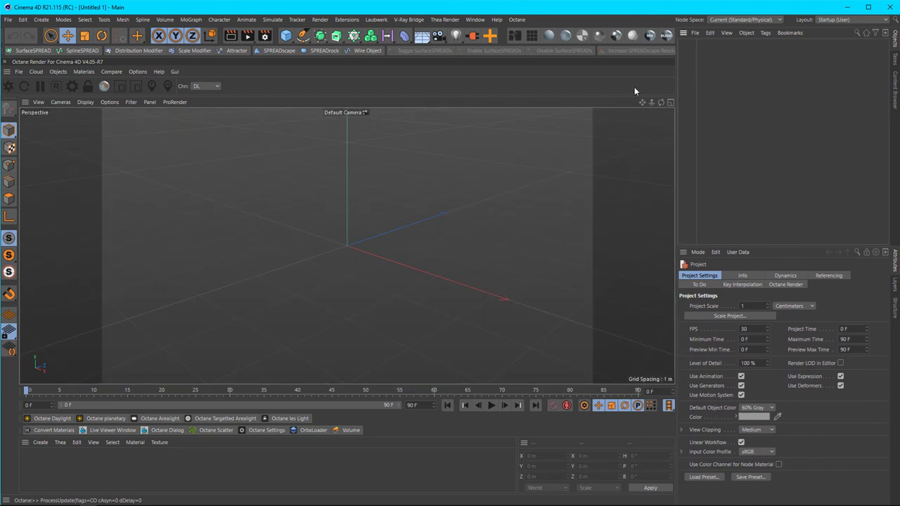
{"action": "left_click", "coordinate": [372, 483]}
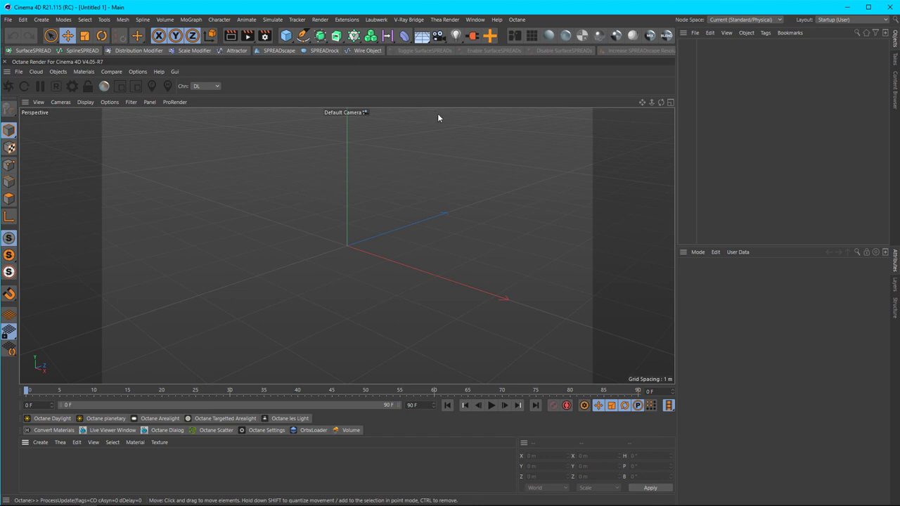
Open the Octane Live Viewer and dock it, made taller, above the Attributes manager
{"action": "left_click", "coordinate": [477, 39]}
{"action": "left_click", "coordinate": [535, 43]}
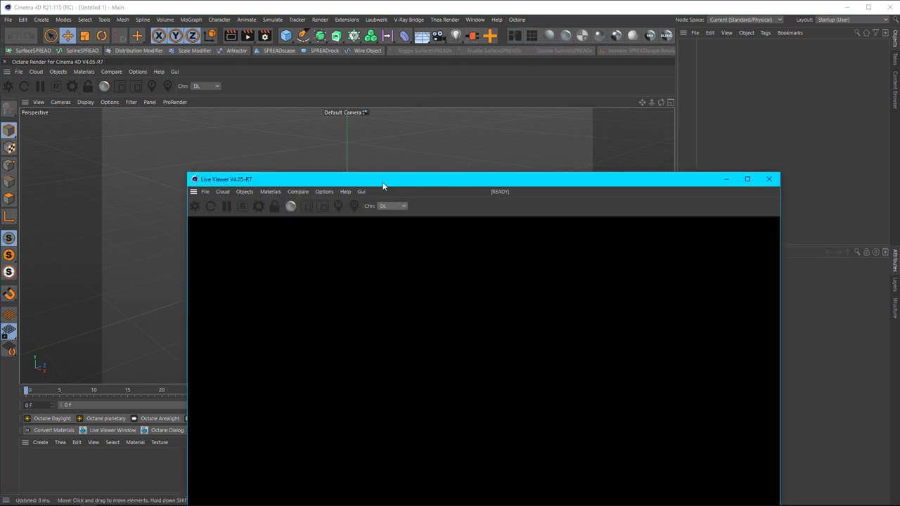
{"action": "left_click_drag", "start_coordinate": [384, 185], "coordinate": [260, 135]}
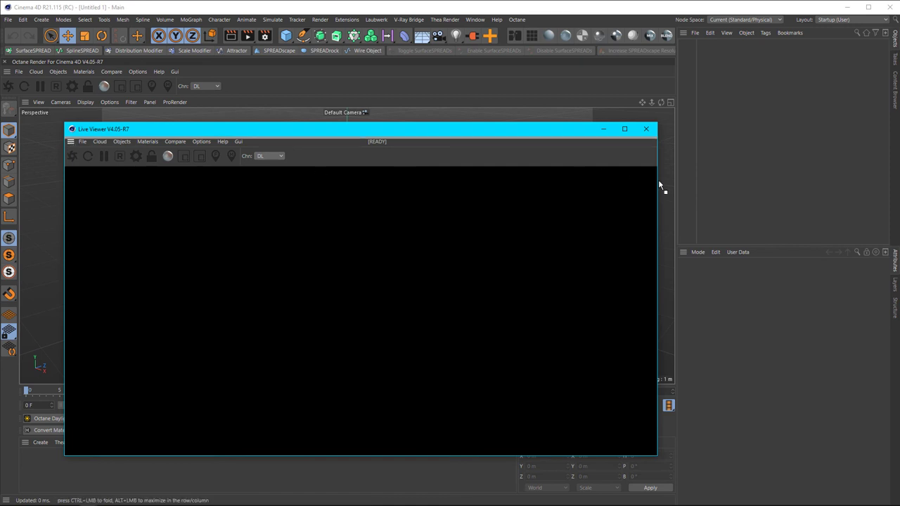
{"action": "left_click_drag", "start_coordinate": [659, 184], "coordinate": [699, 244]}
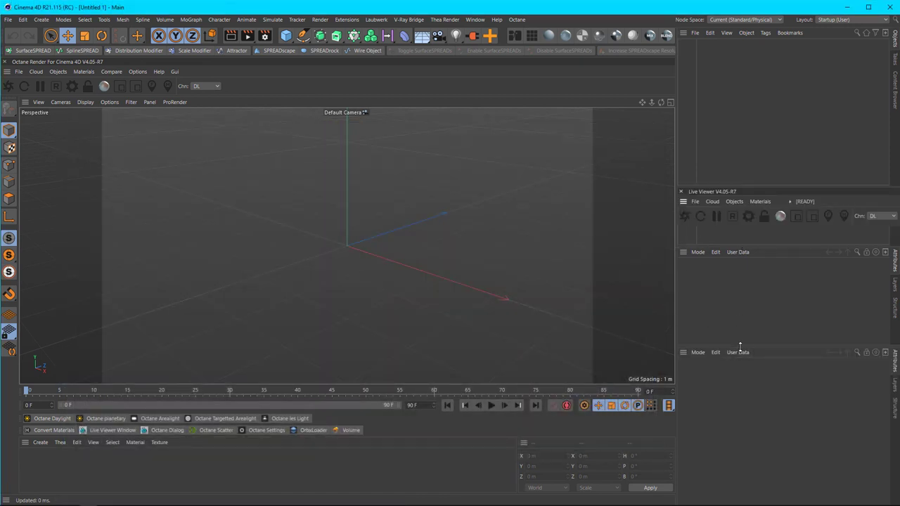
{"action": "left_click_drag", "start_coordinate": [740, 345], "coordinate": [742, 402]}
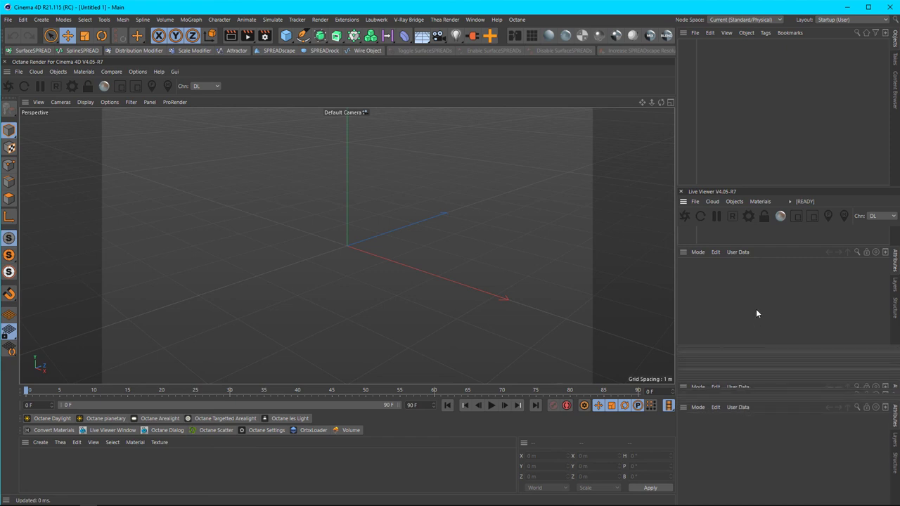
Start the Live Viewer render, turn off Viewport Rendering, and add a 2 m cube
{"action": "left_click", "coordinate": [683, 218]}
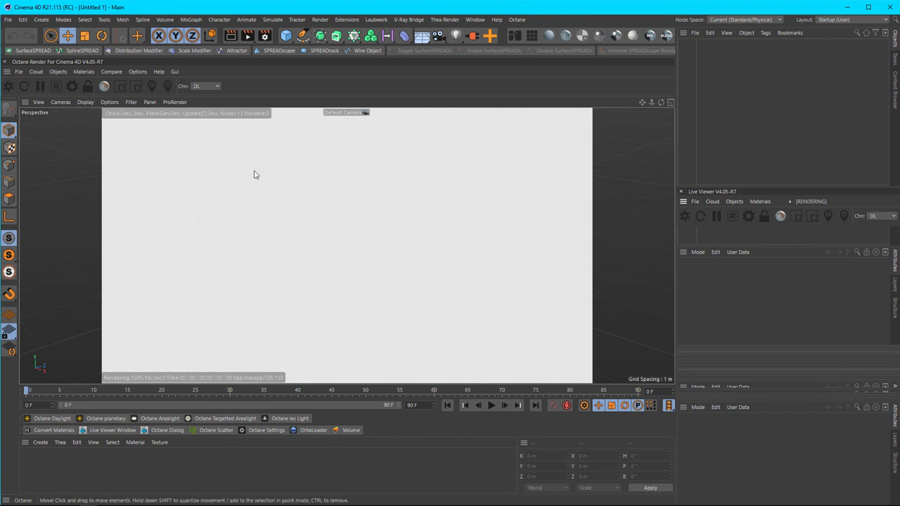
{"action": "left_click", "coordinate": [138, 71]}
{"action": "left_click", "coordinate": [172, 211]}
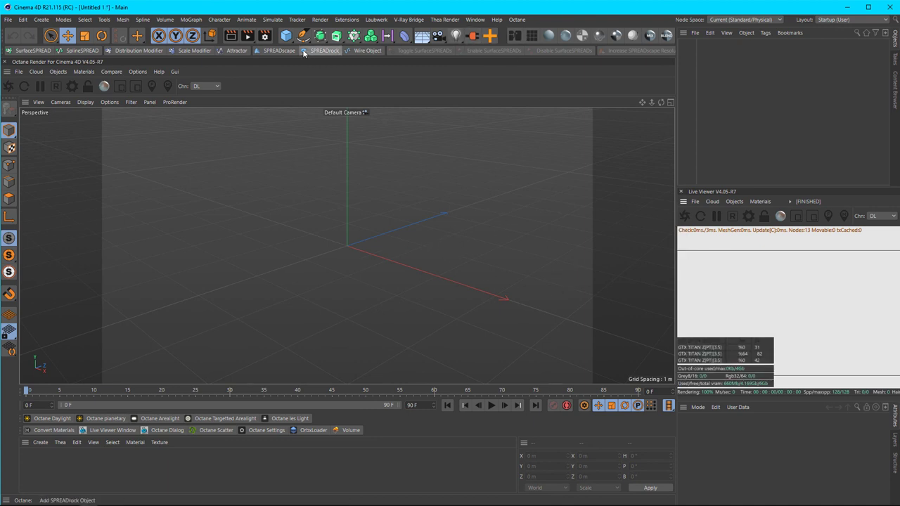
{"action": "left_click", "coordinate": [287, 36]}
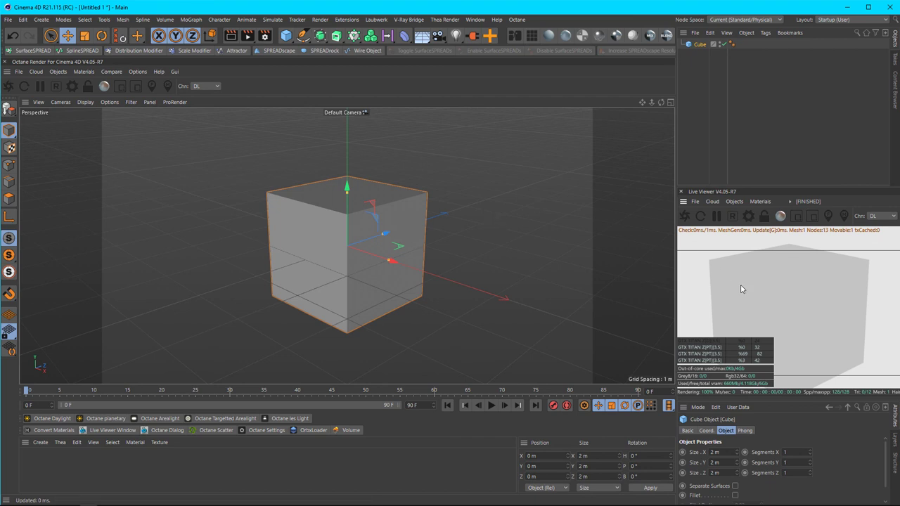
Orbit, zoom and pan around the deselected cube while the Live Viewer re-renders to 128 samples
{"action": "left_click_drag", "start_coordinate": [739, 288], "coordinate": [771, 282]}
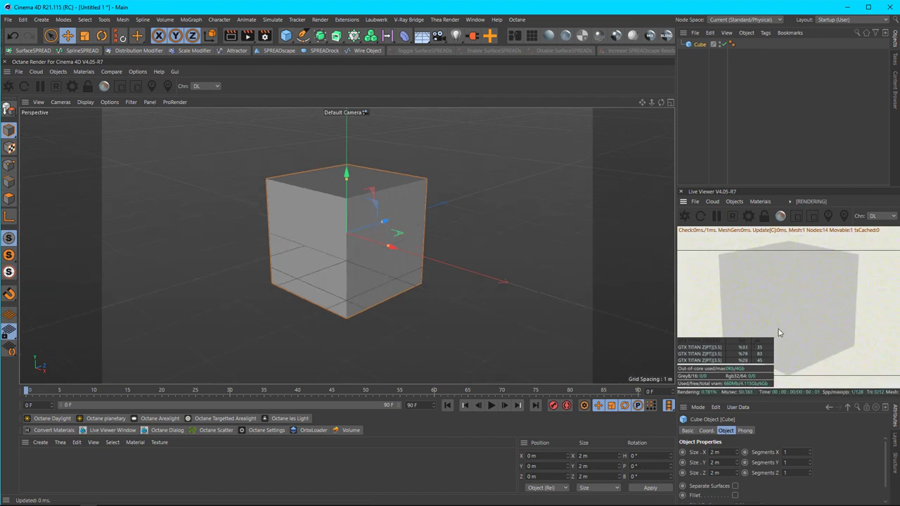
{"action": "scroll", "coordinate": [811, 281], "scroll_direction": "down", "scroll_amount": 3}
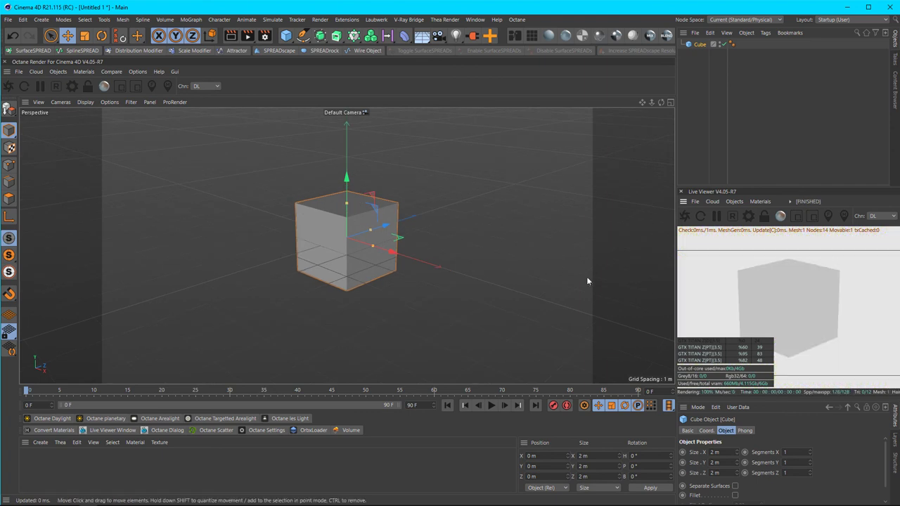
{"action": "left_click_drag", "start_coordinate": [805, 311], "coordinate": [823, 312]}
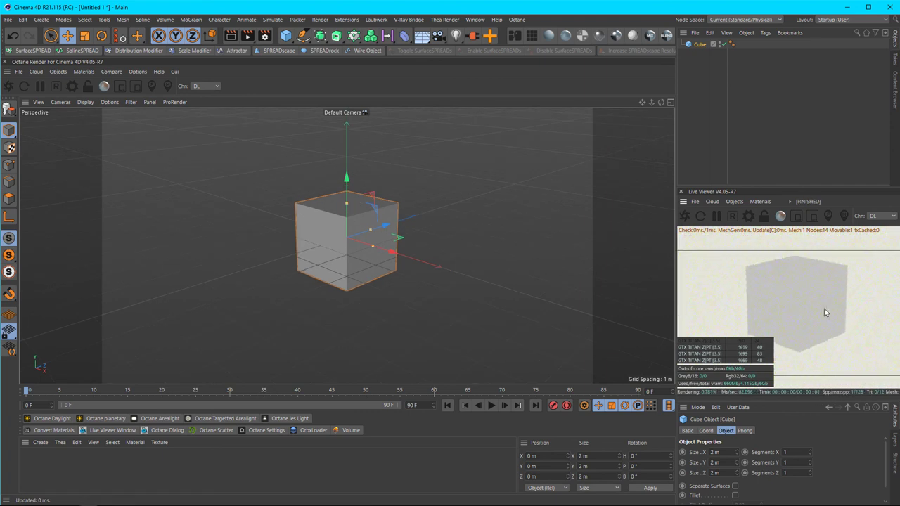
{"action": "left_click", "coordinate": [443, 261]}
{"action": "middle_click_drag", "start_coordinate": [425, 269], "coordinate": [406, 276], "text": "alt"}
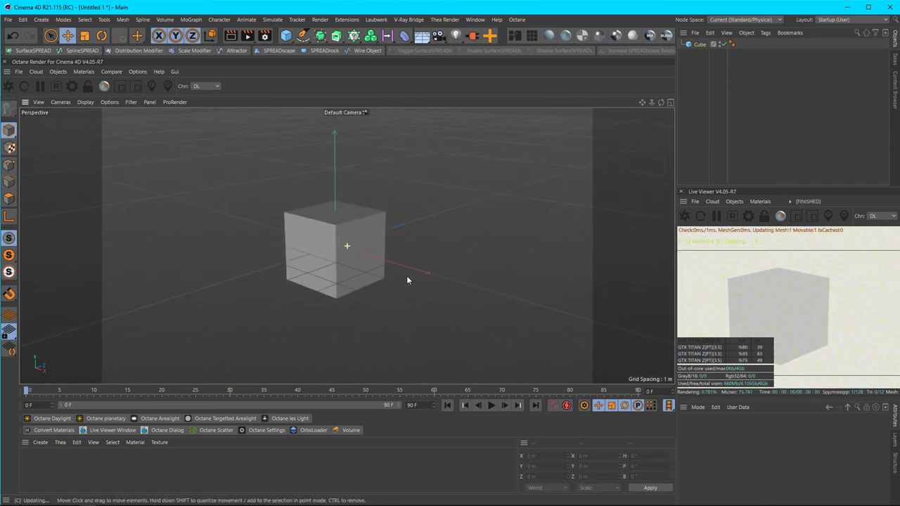
{"action": "mouse_move", "coordinate": [496, 288]}
{"action": "left_mouse_down", "text": "alt"}
{"action": "mouse_move", "coordinate": [450, 277]}
{"action": "mouse_move", "coordinate": [496, 275]}
{"action": "left_mouse_up", "text": "alt"}
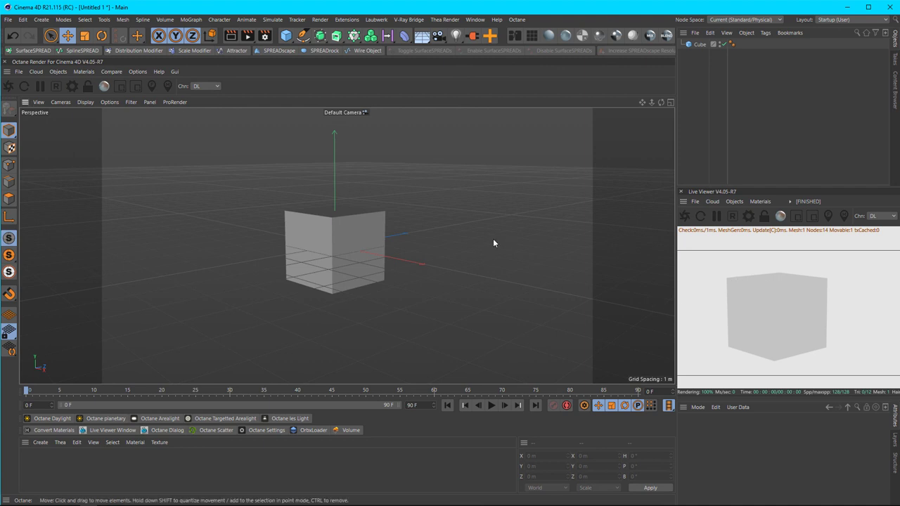
{"action": "left_click_drag", "start_coordinate": [493, 244], "coordinate": [392, 247], "text": "alt"}
{"action": "mouse_move", "coordinate": [478, 260]}
{"action": "left_mouse_down", "text": "alt"}
{"action": "mouse_move", "coordinate": [393, 246]}
{"action": "mouse_move", "coordinate": [477, 249]}
{"action": "left_mouse_up", "text": "alt"}
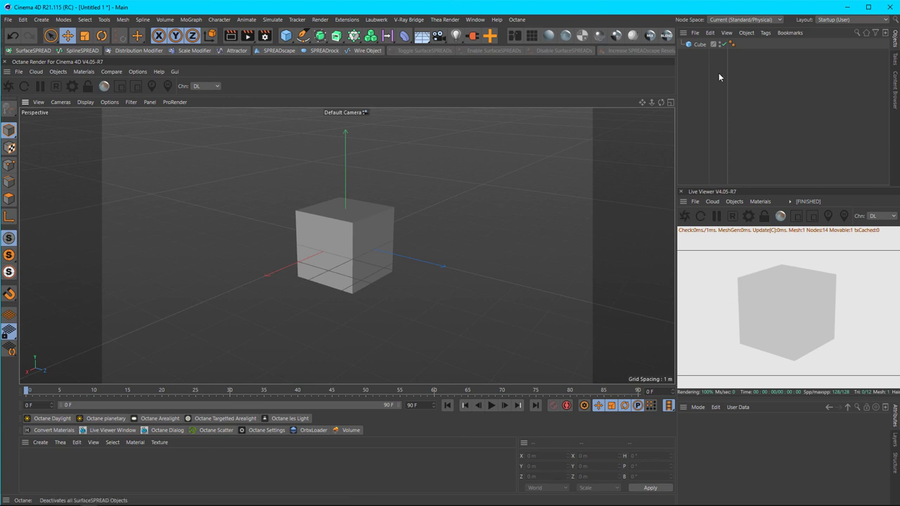
Enable Octane Viewport Rendering, orbit around the rendered cube, then close the docked Live Viewer
{"action": "left_click", "coordinate": [144, 75]}
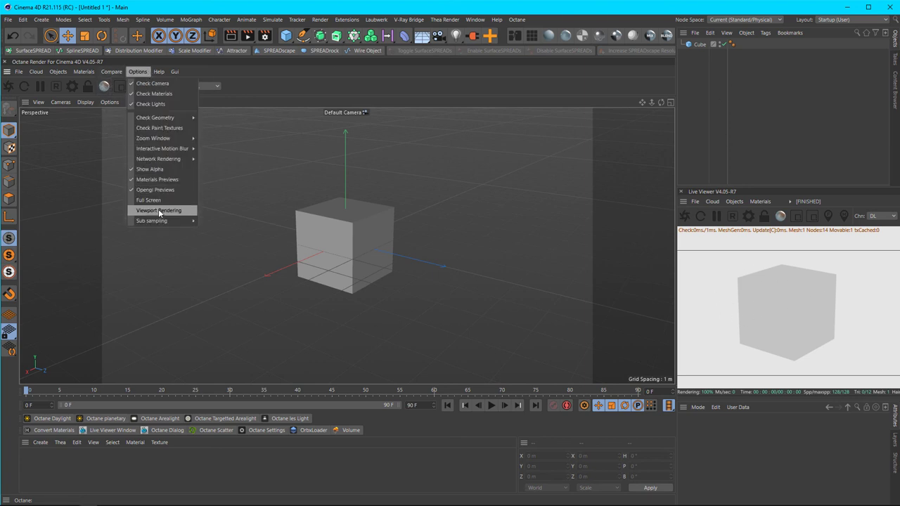
{"action": "left_click", "coordinate": [159, 210]}
{"action": "left_click_drag", "start_coordinate": [518, 251], "coordinate": [512, 306], "text": "alt"}
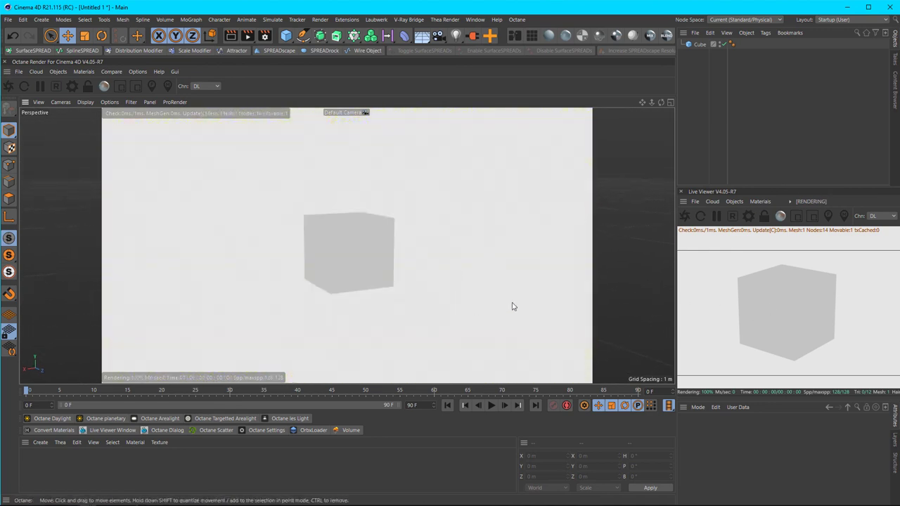
{"action": "left_click", "coordinate": [681, 191]}
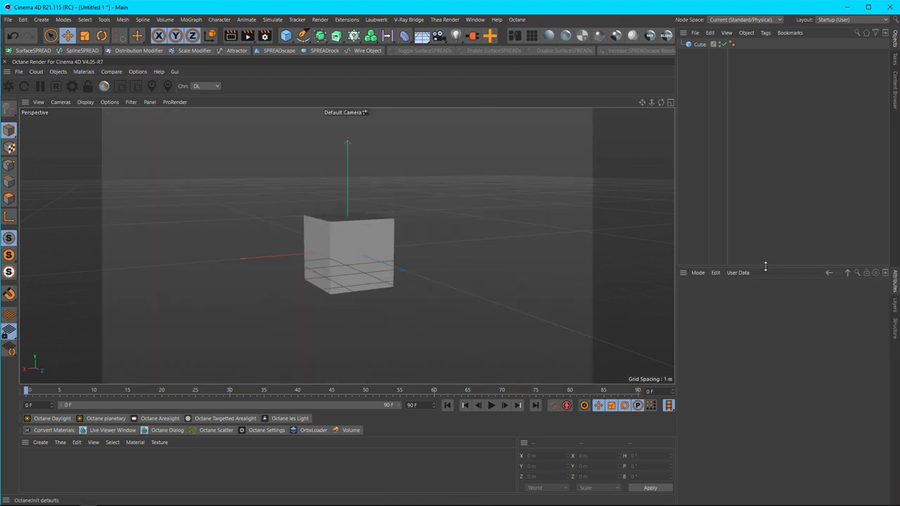